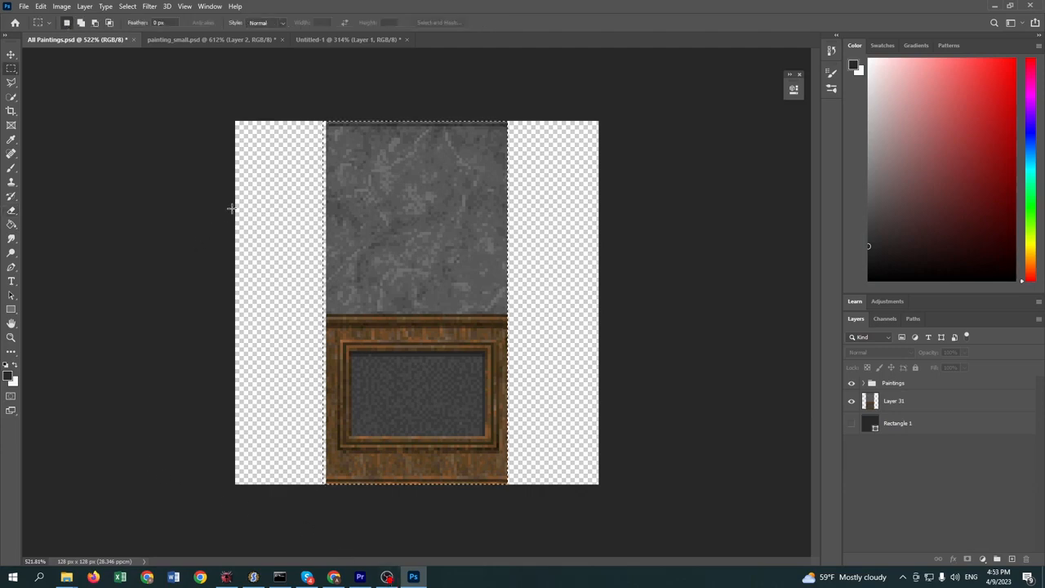
Check the extents of the wall texture and the whole canvas with rectangular marquee selections.
click(507, 121)
drag(507, 121, 506, 486)
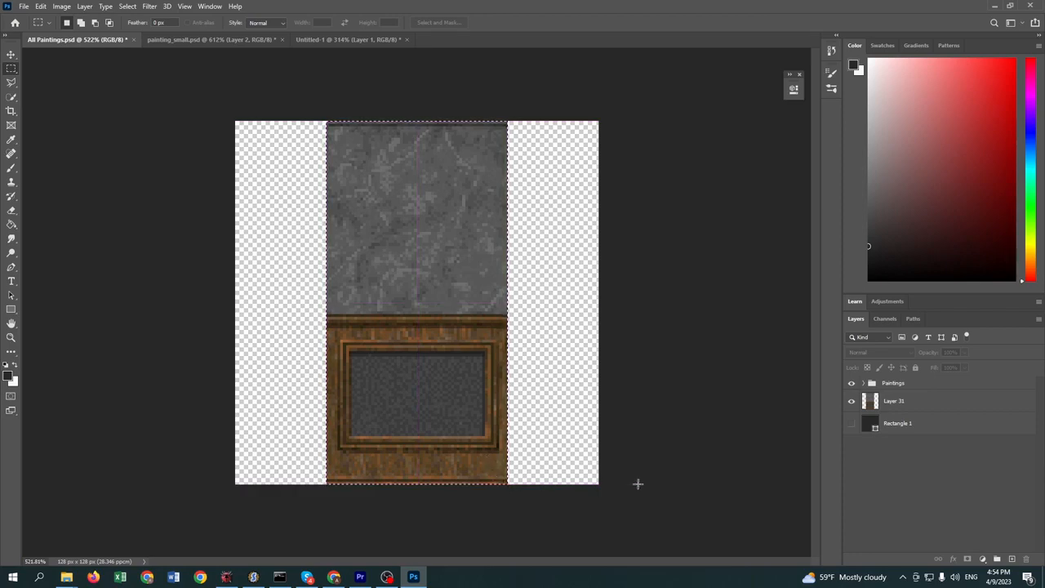
drag(236, 121, 598, 484)
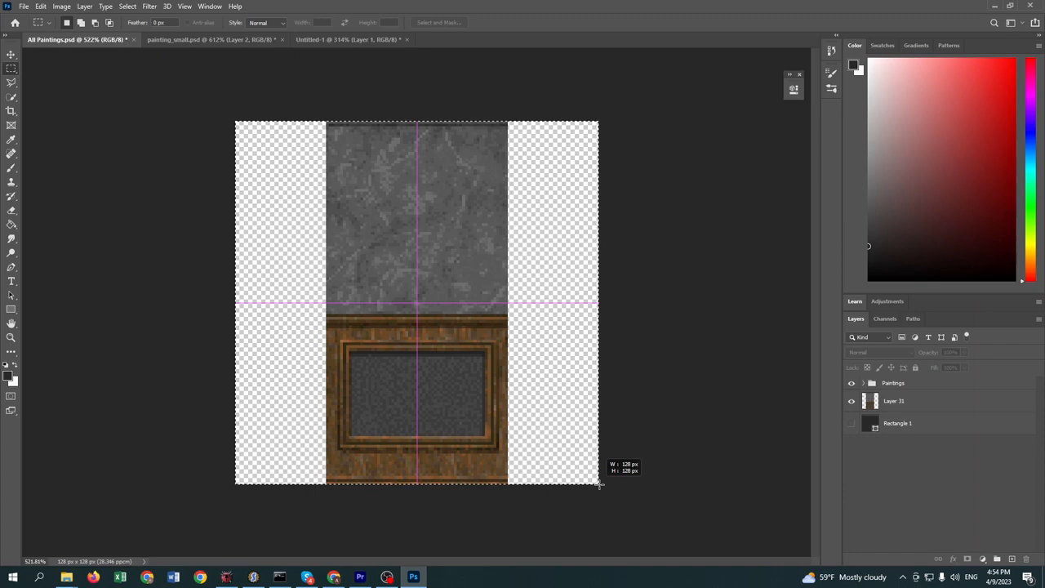
drag(599, 483, 598, 483)
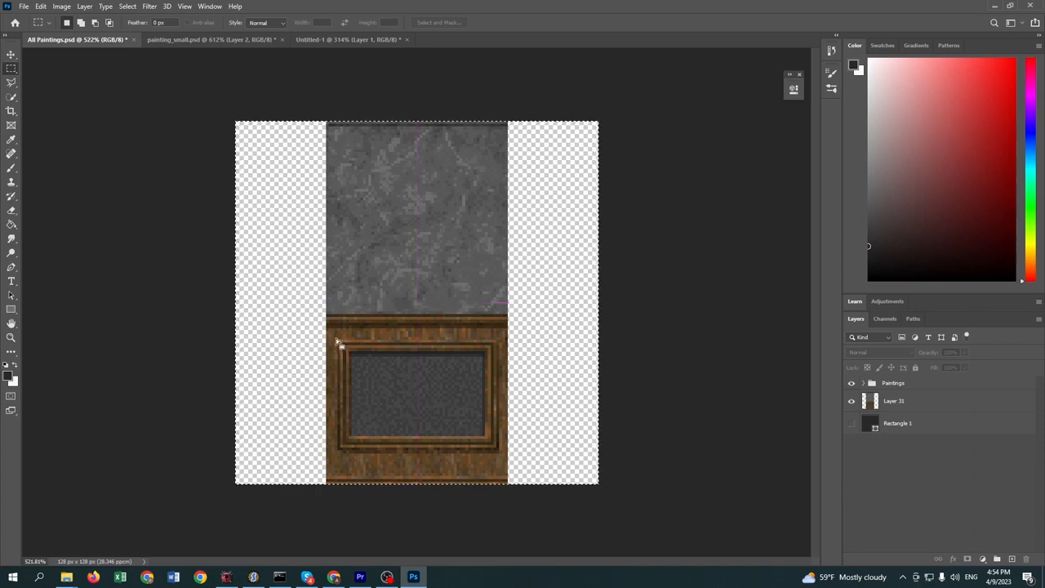
Copy the wood-framed panel of the wall texture to its own layer, hide the wall layer and show the dark background rectangle.
mouse_move(337, 338)
mouse_down()
mouse_move(367, 362)
mouse_move(495, 415)
mouse_move(501, 454)
mouse_up()
key(ctrl+j)
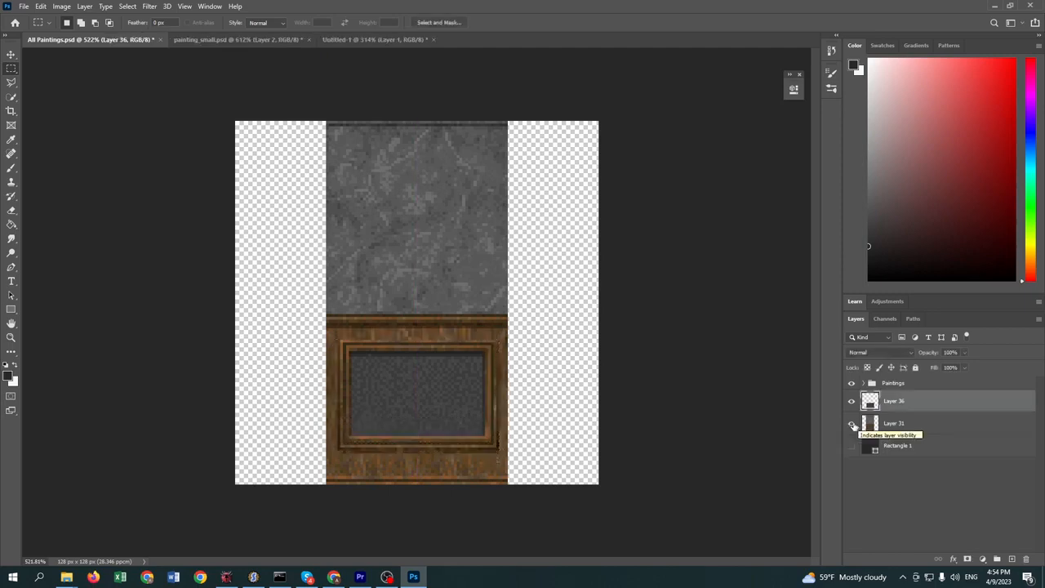
click(852, 424)
click(852, 446)
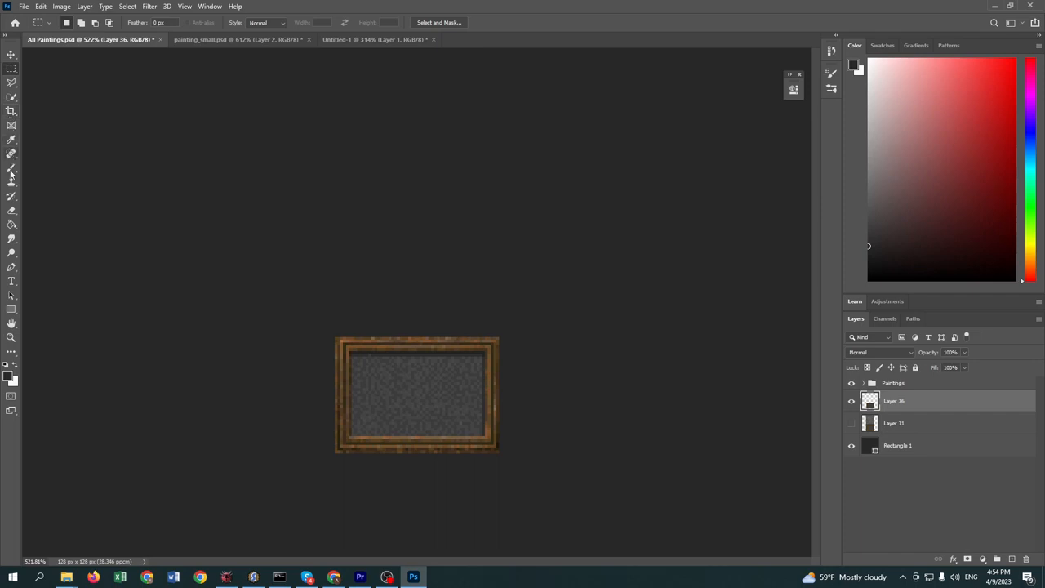
Trim the excess wood beside the frame and move its grey interior onto a separate layer placed beneath the frame.
drag(285, 282, 334, 480)
click(342, 463)
drag(350, 352, 380, 382)
drag(485, 352, 354, 436)
key(Delete)
key(ctrl+d)
key(ctrl+v)
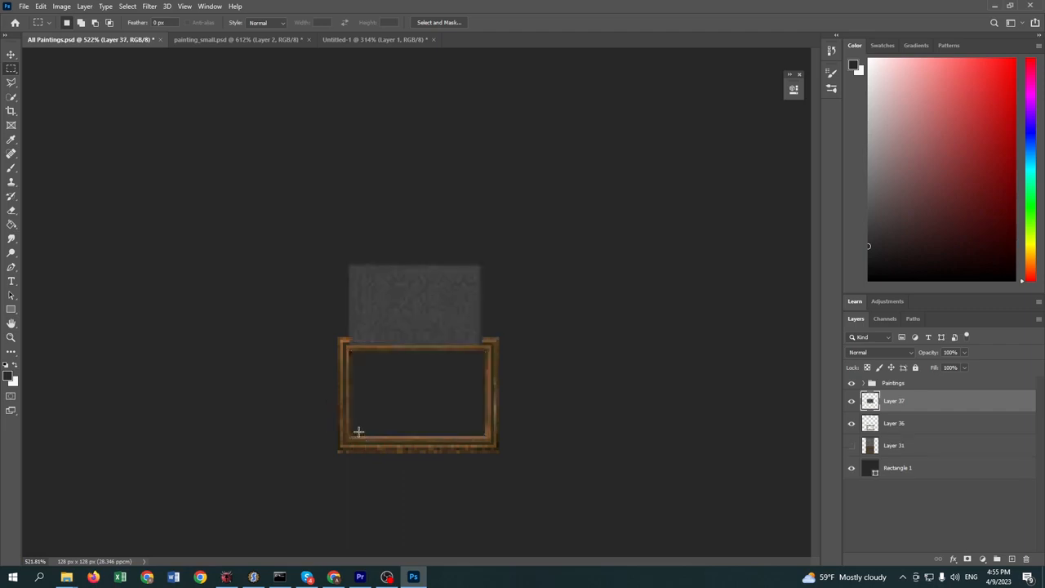
key(v)
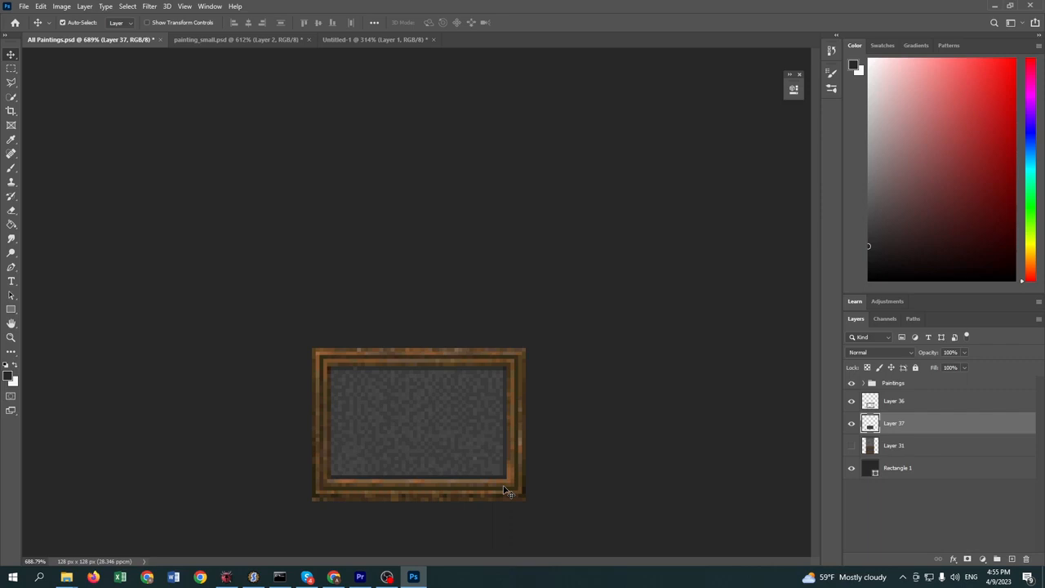
Group the frame layer with the interior layer and expand the new group.
shift+click(888, 403)
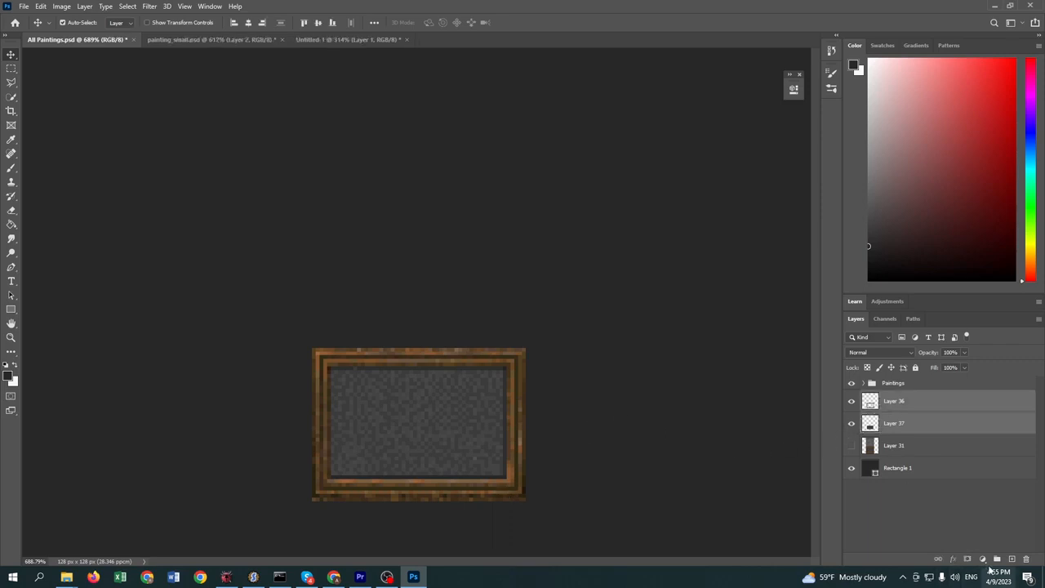
click(997, 560)
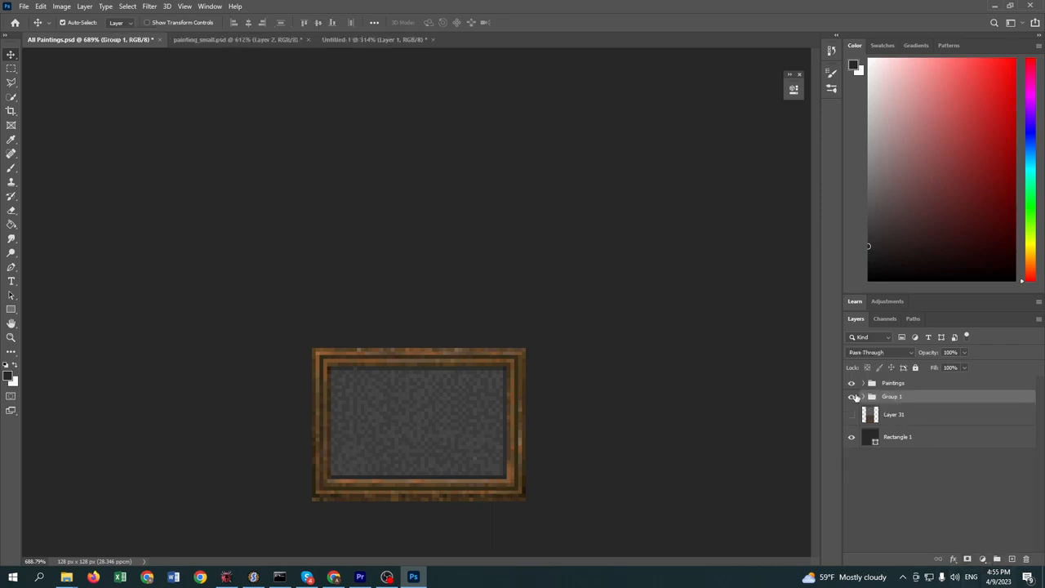
click(859, 397)
Darken the frame's interior layer with Levels using an output white level of about 49, and set its opacity to 55%.
click(61, 6)
mouse_move(78, 34)
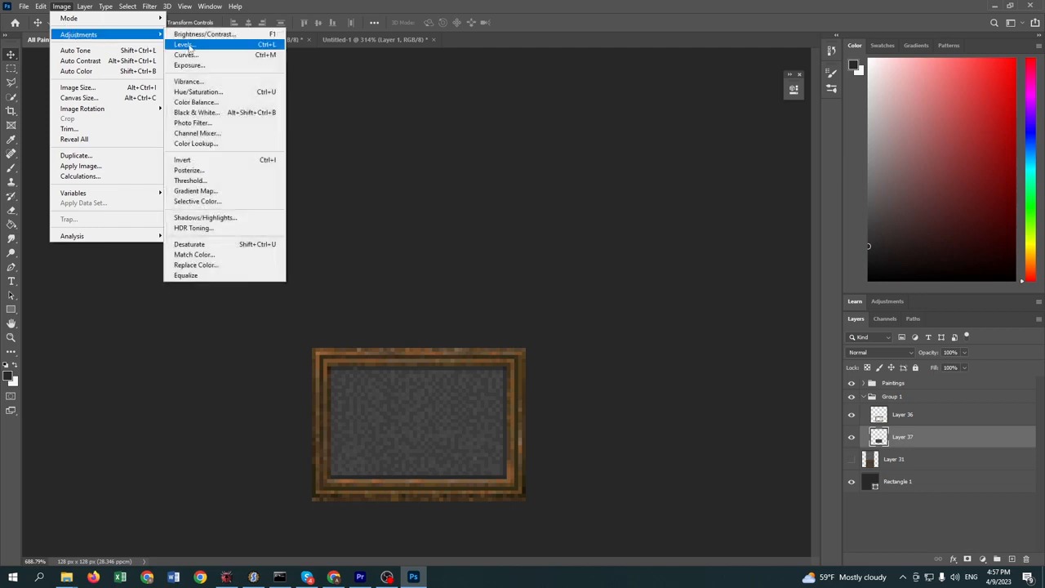
click(188, 47)
drag(558, 280, 450, 285)
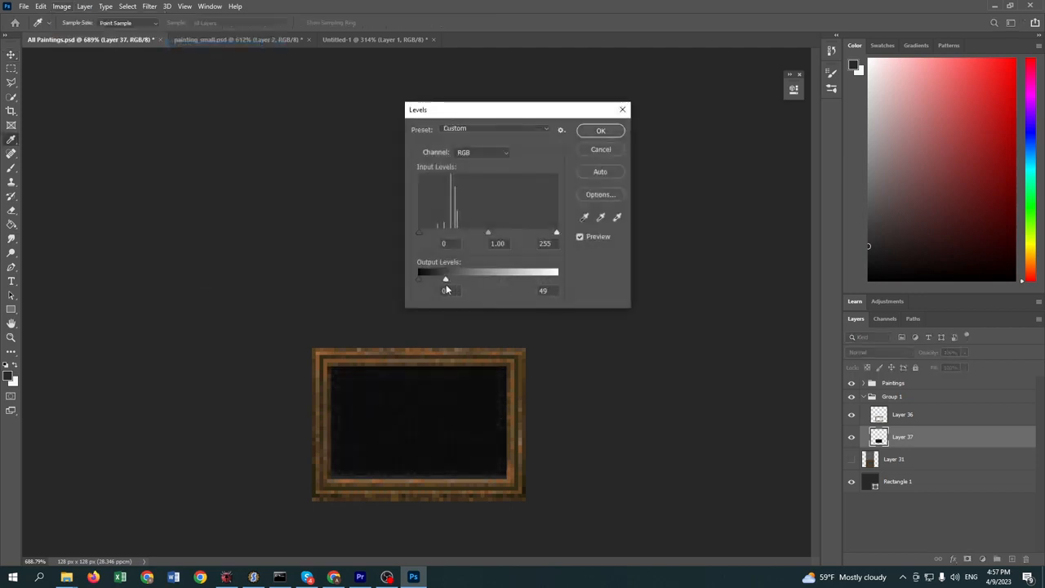
key(Return)
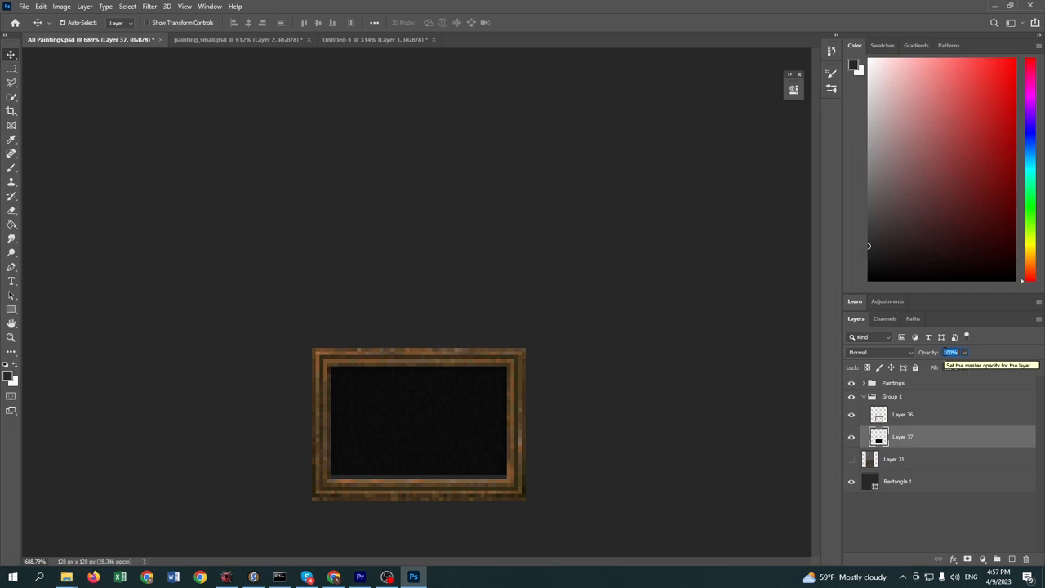
text(55)
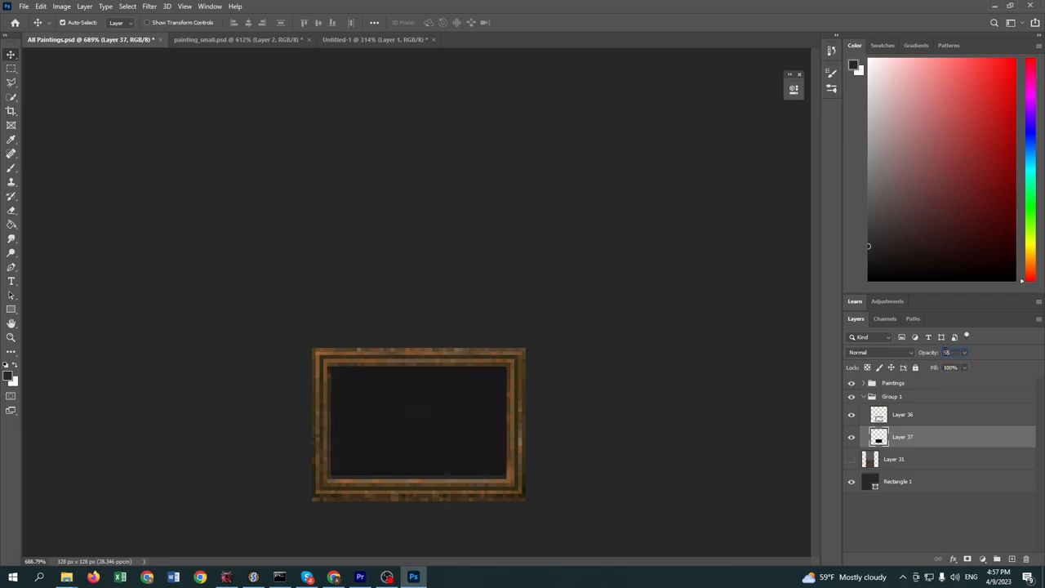
key(Return)
Collapse the frame group and rename it Horzontal.
click(898, 396)
click(863, 396)
double_click(891, 396)
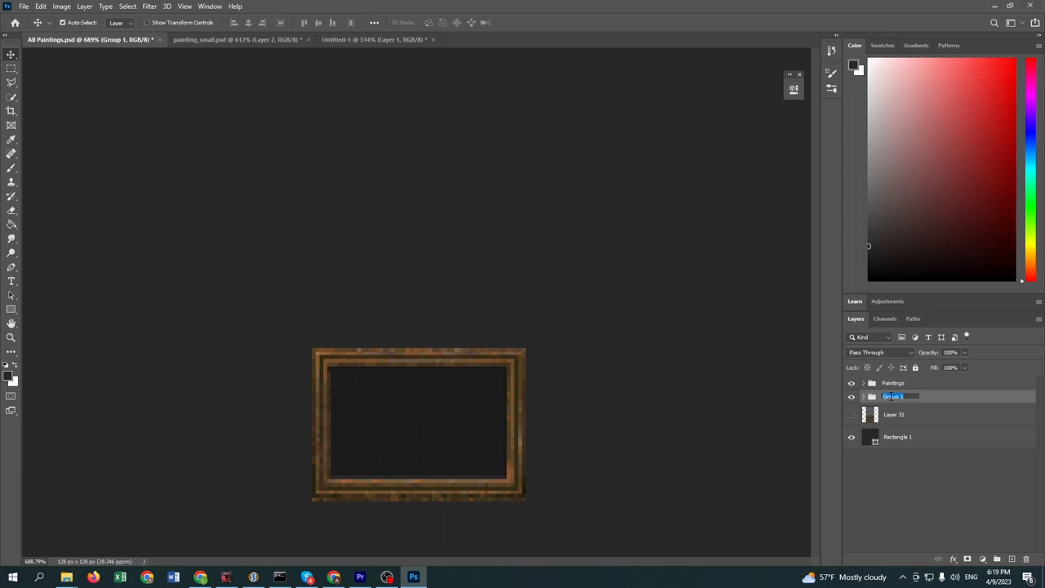
text(H)
key(Return)
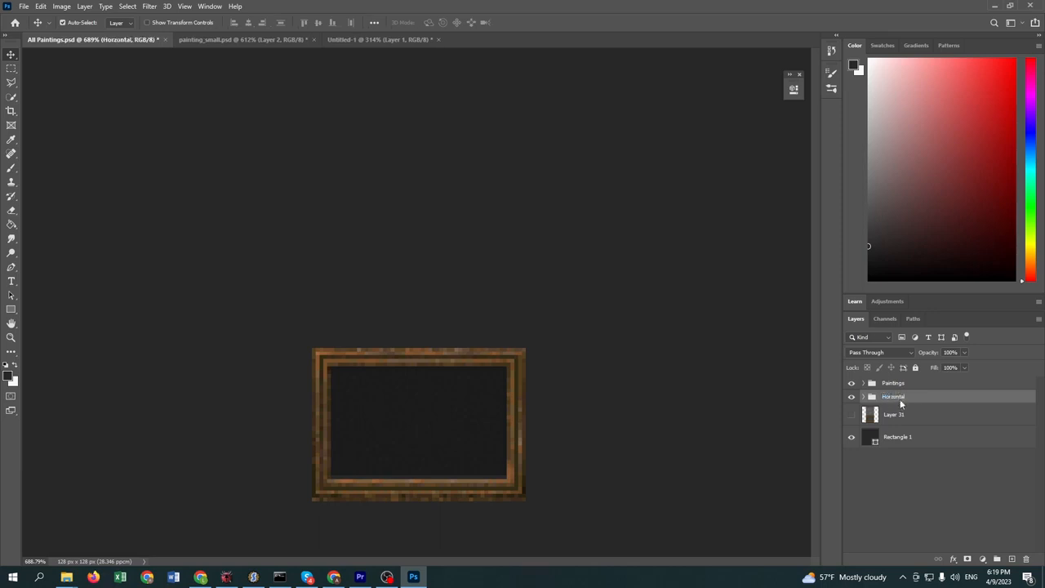
Duplicate the frame group as Vertical and turn the copy to portrait orientation with the original hidden.
right_click(901, 403)
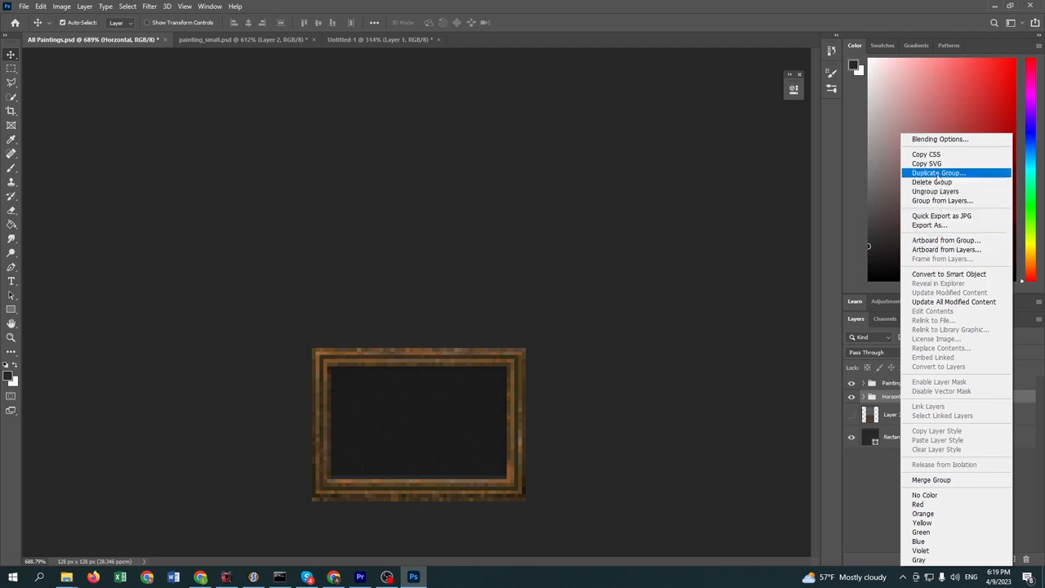
click(938, 175)
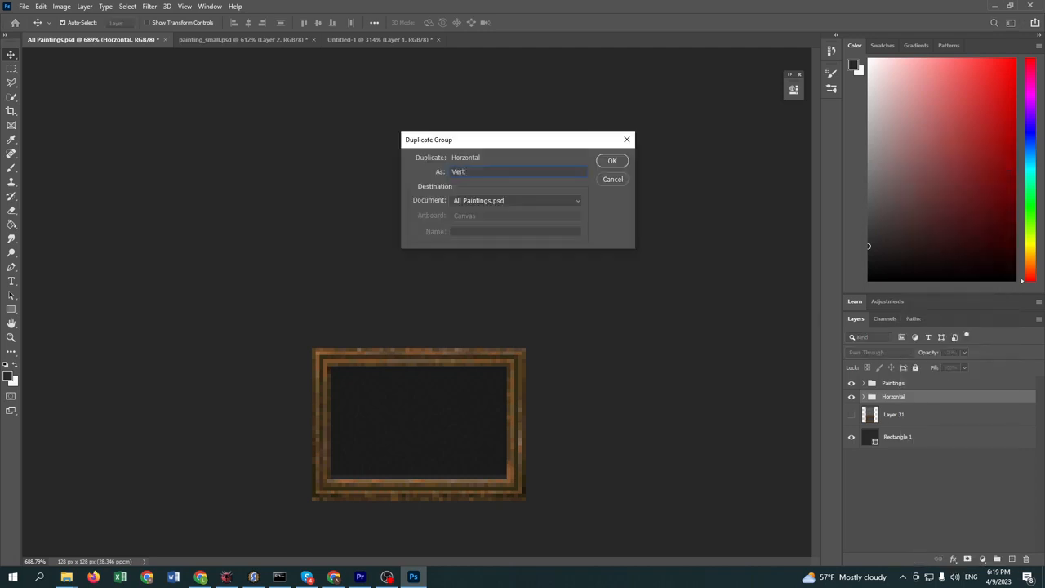
key(Return)
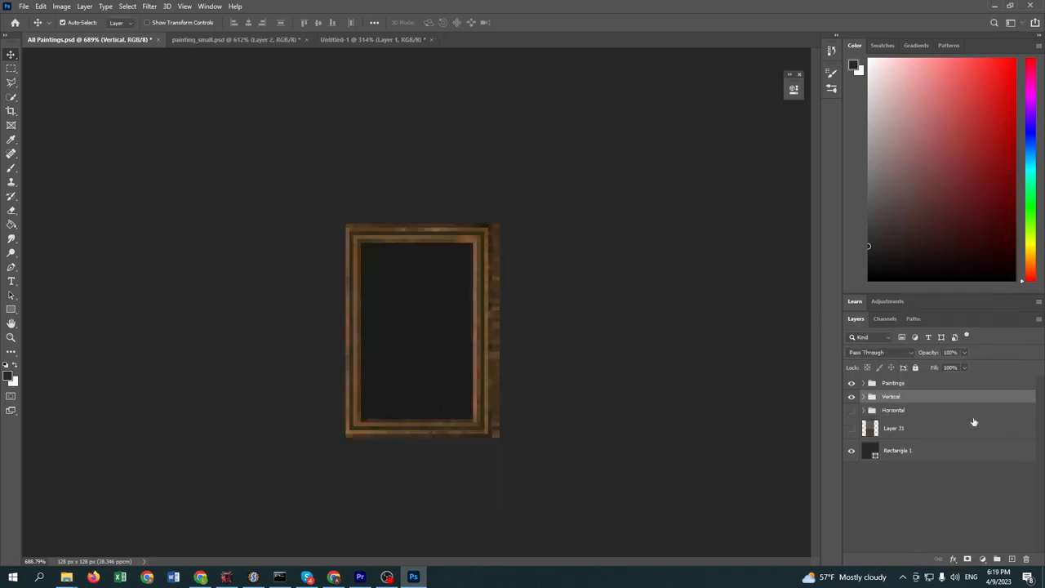
Delete the leftover wood strip along the right side of the frame layer in the Vertical group, and clear the selection.
click(863, 397)
click(901, 415)
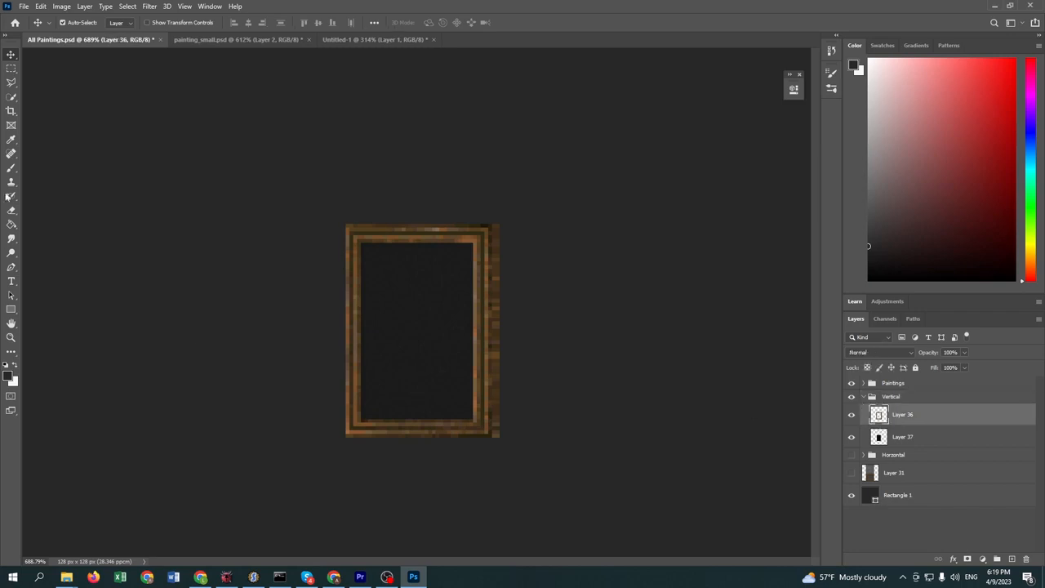
click(11, 69)
drag(574, 201, 489, 470)
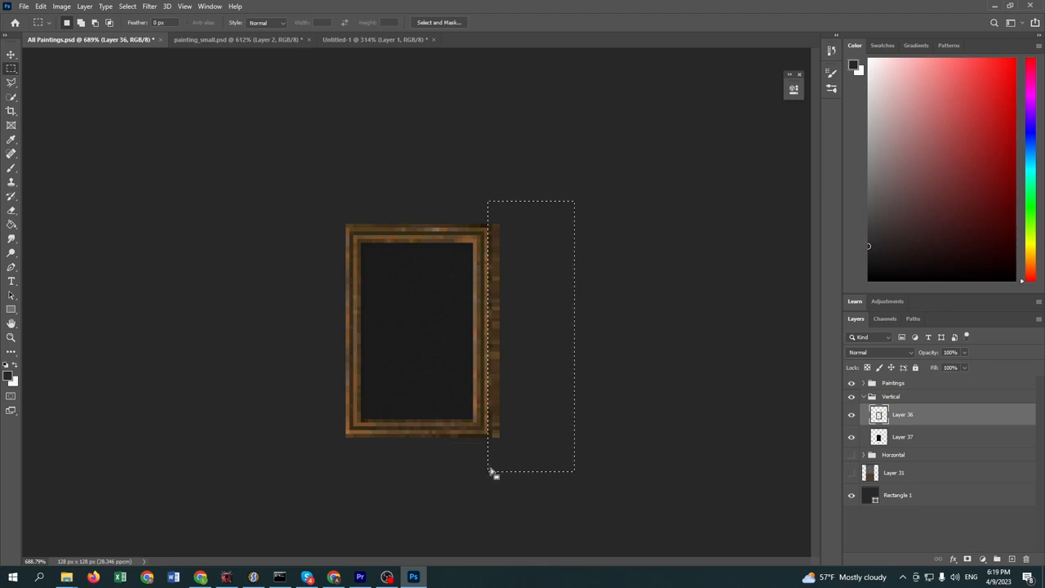
key(Delete)
right_click(467, 345)
click(498, 351)
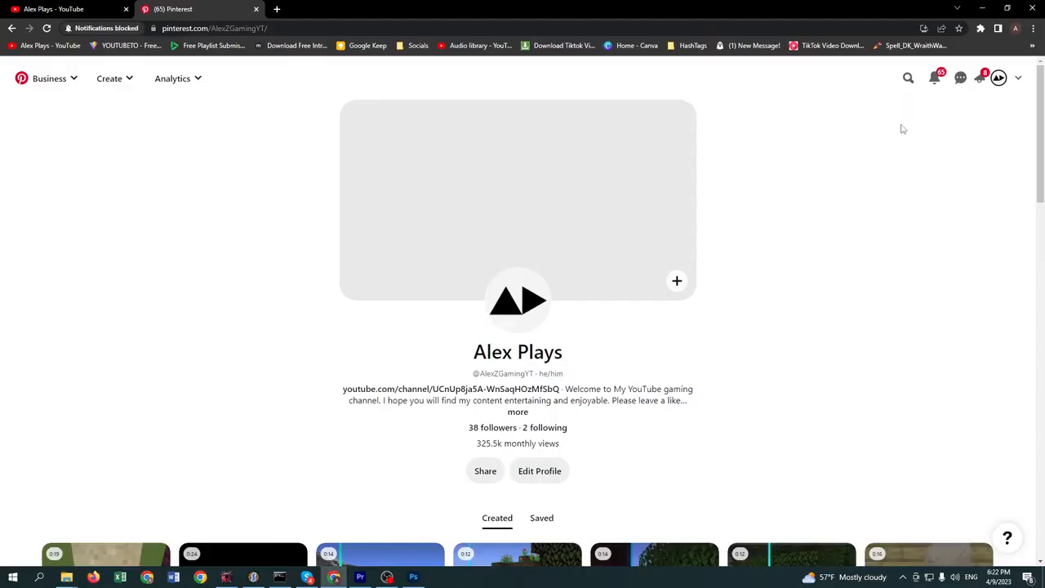
In the browser, search Pinterest for "retro horror" and save the horned demon painting.
click(910, 84)
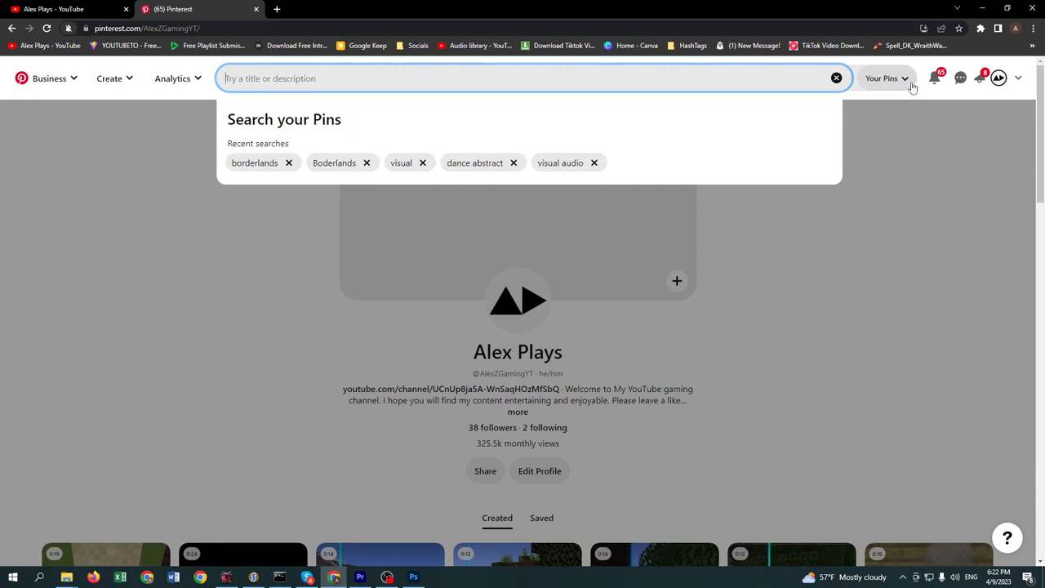
text(retro h)
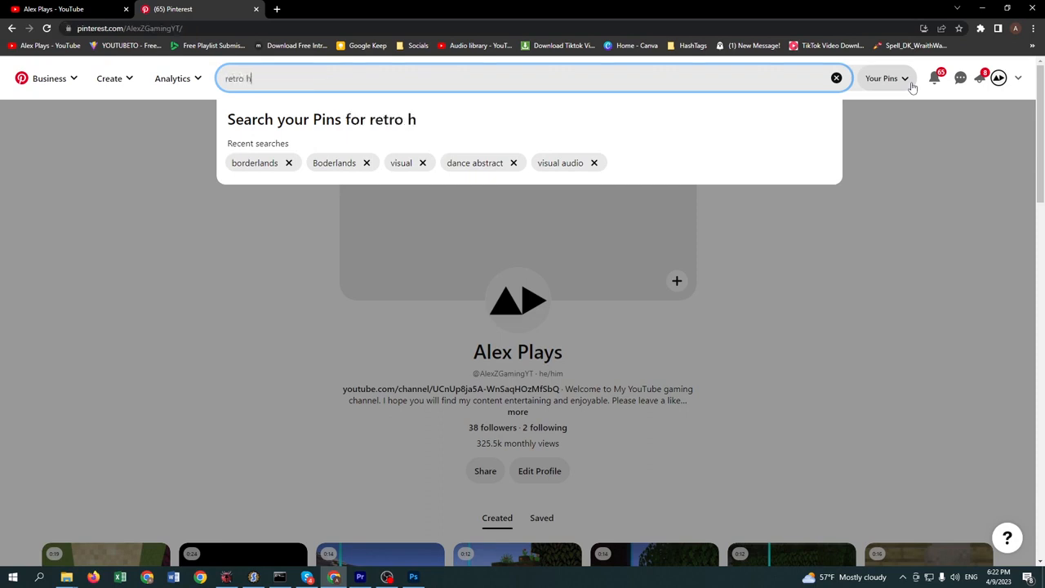
text(orror)
right_click(394, 248)
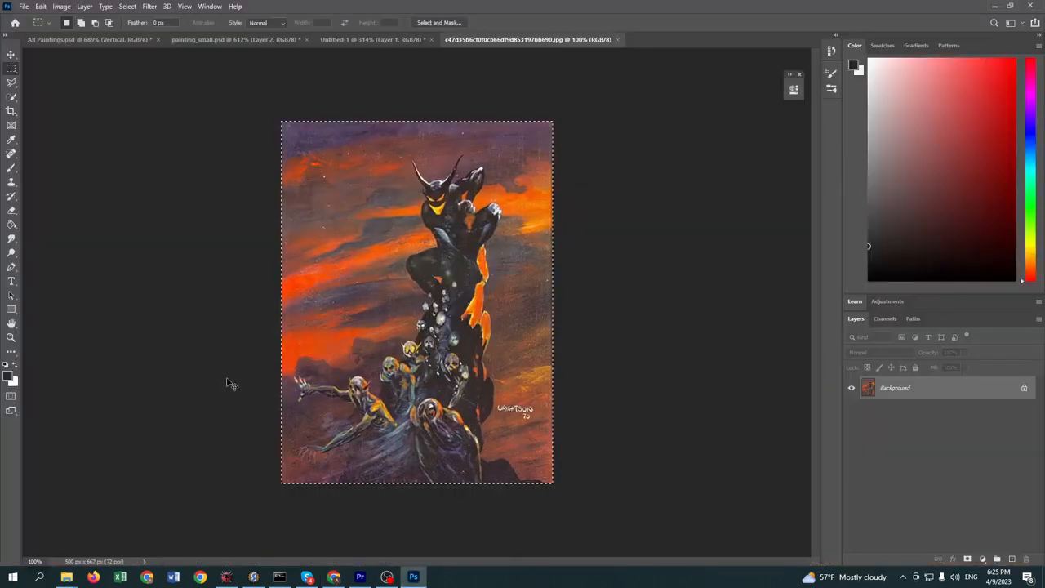
Paste the demon painting into All Paintings.psd, scale it down to about 10.7% and place it over the portrait frame.
click(81, 41)
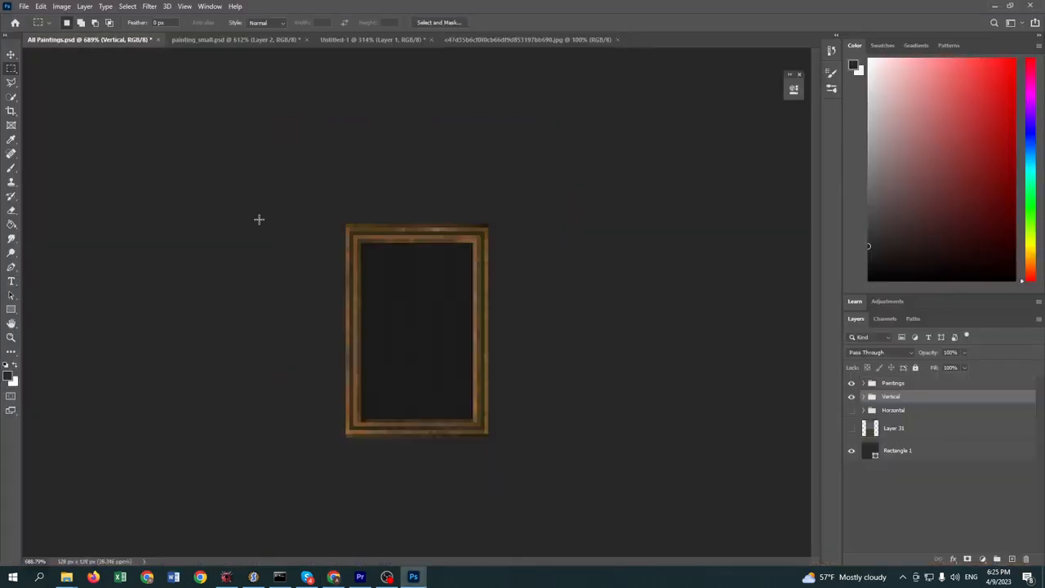
key(ctrl+v)
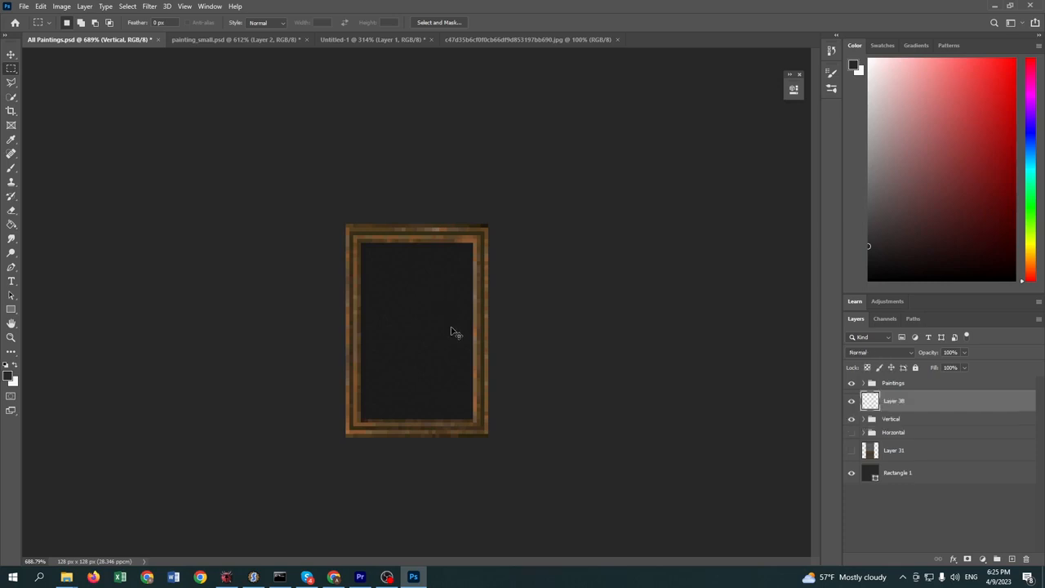
key(ctrl+t)
scroll(454, 335, down, 10)
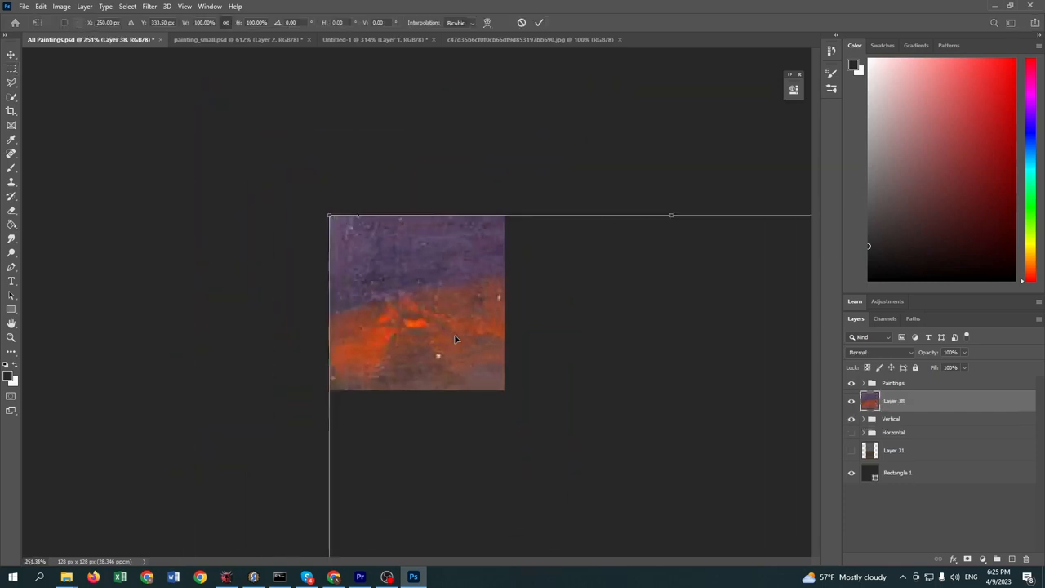
drag(529, 459, 413, 305)
scroll(413, 305, up, 3)
scroll(413, 307, up, 7)
drag(365, 261, 427, 320)
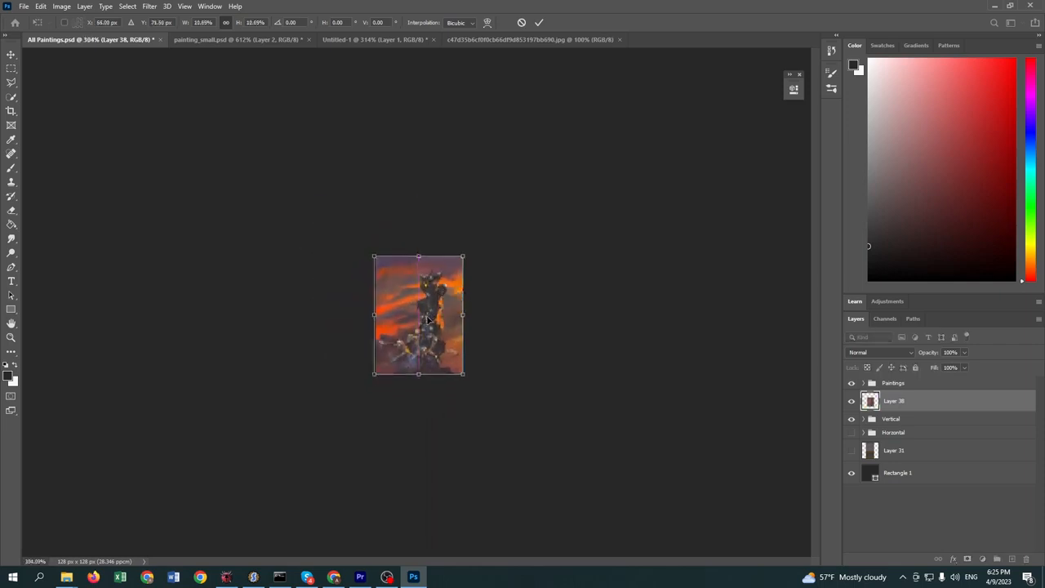
key(Return)
Place the painting layer beneath the Vertical group and shift the picture so the demon sits centred within the frame.
scroll(428, 320, up, 3)
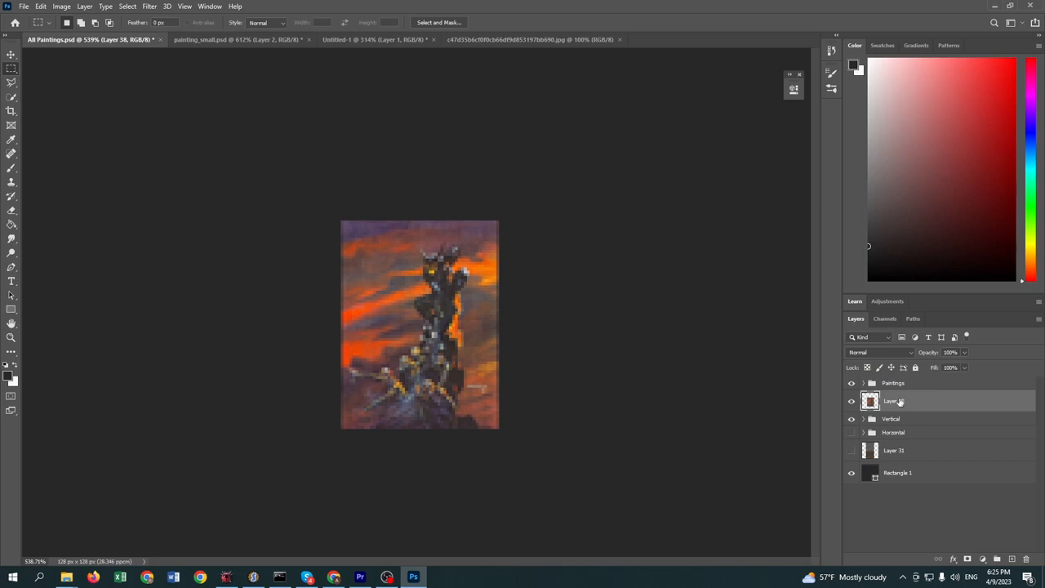
drag(898, 401, 898, 414)
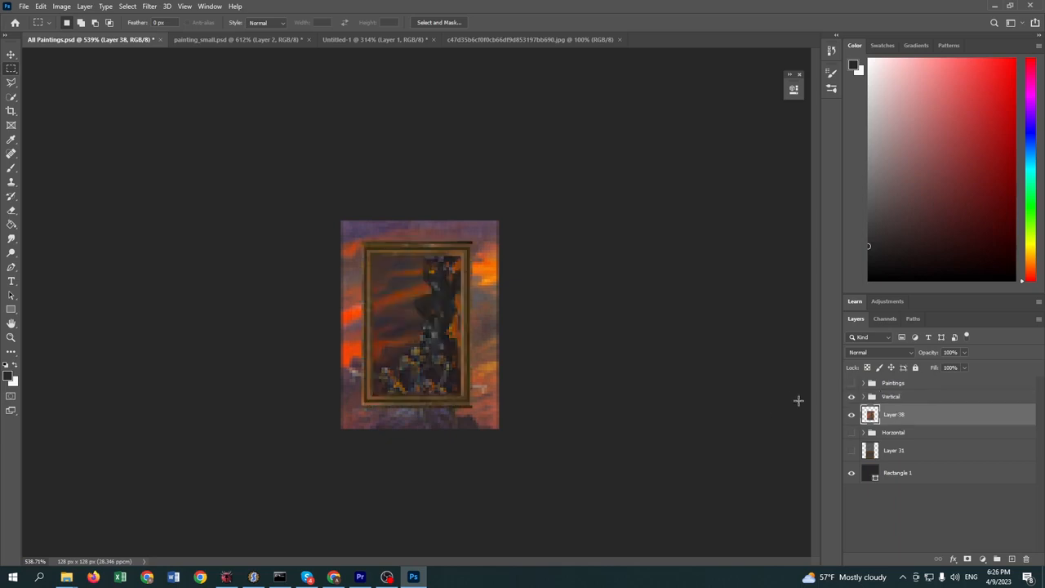
key(ctrl+t)
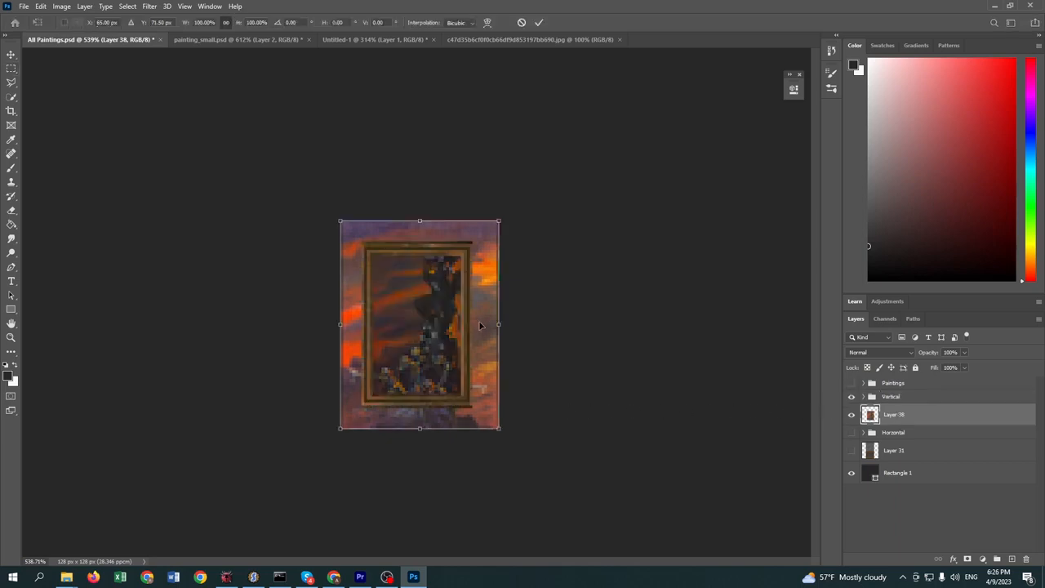
drag(483, 325, 467, 333)
key(Return)
Crop the painting layer to the frame by deleting everything outside a marquee around it, and clear the selection.
drag(366, 244, 467, 403)
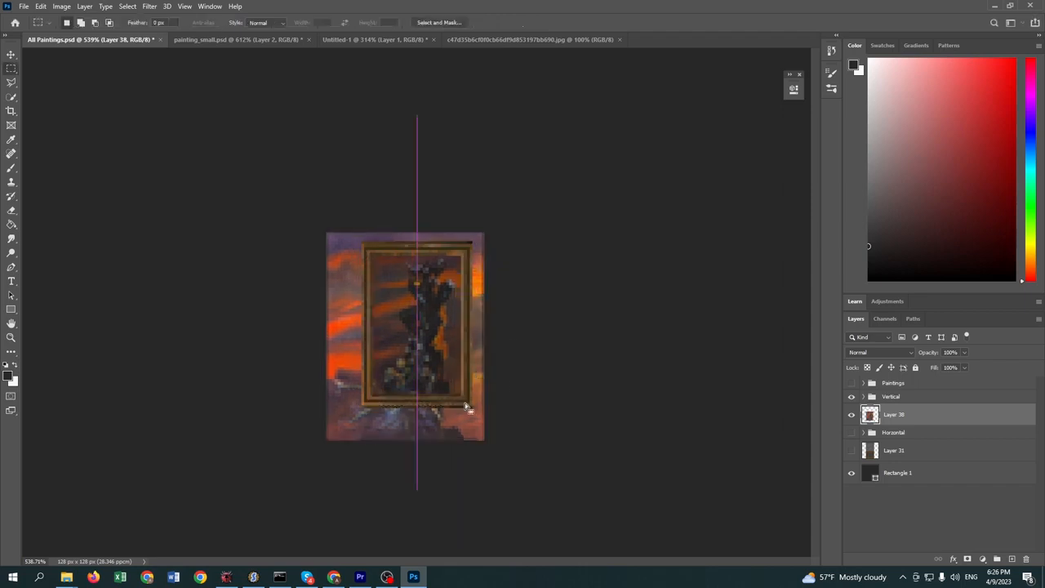
right_click(466, 404)
click(523, 220)
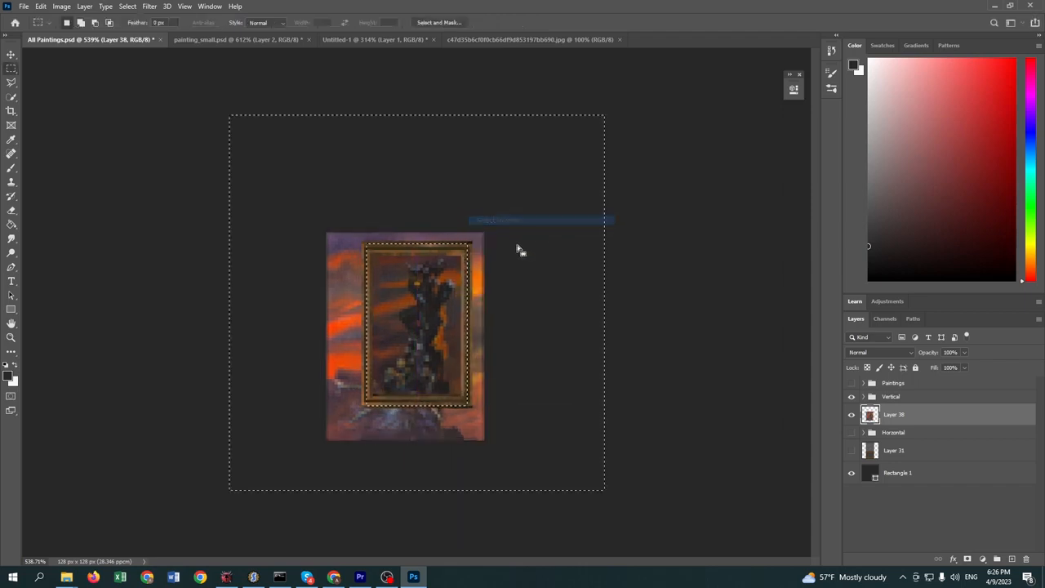
key(Delete)
right_click(502, 271)
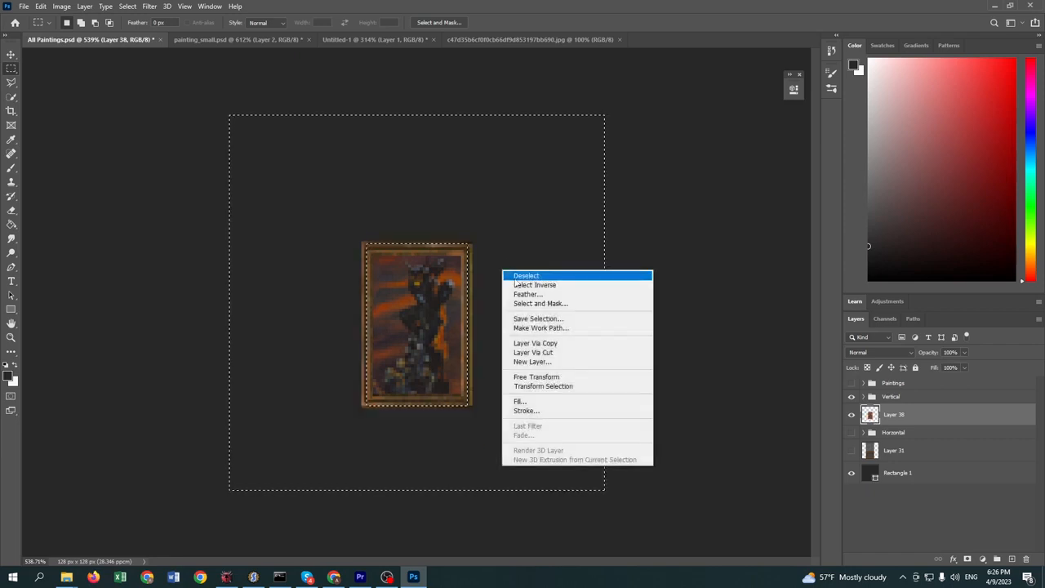
click(525, 276)
scroll(461, 298, up, 2)
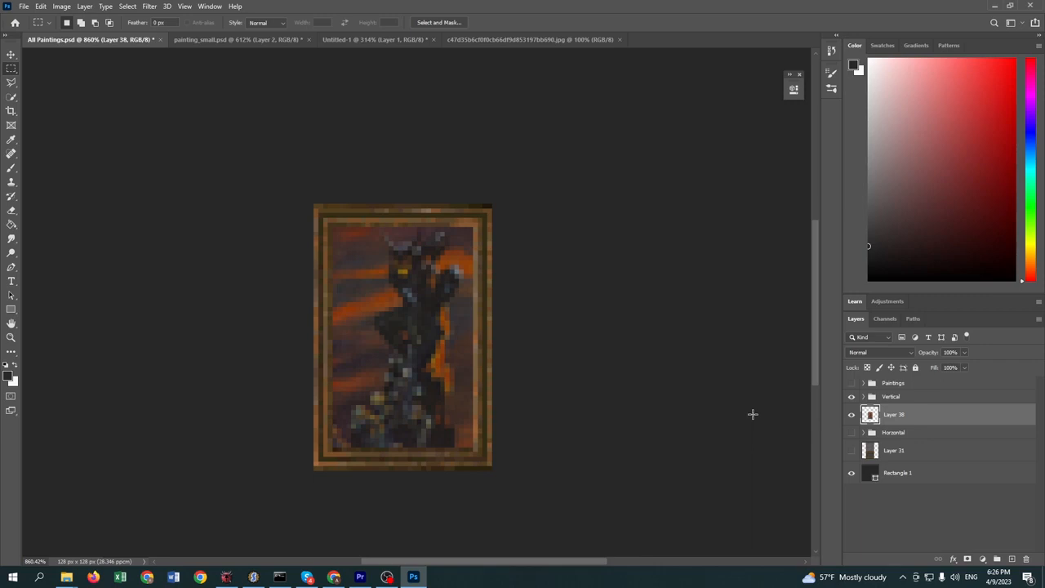
Hide the practice frame and demon painting, then delete the standalone Vertical group, Layer 38 and Horizontal group.
click(852, 396)
click(851, 414)
click(866, 397)
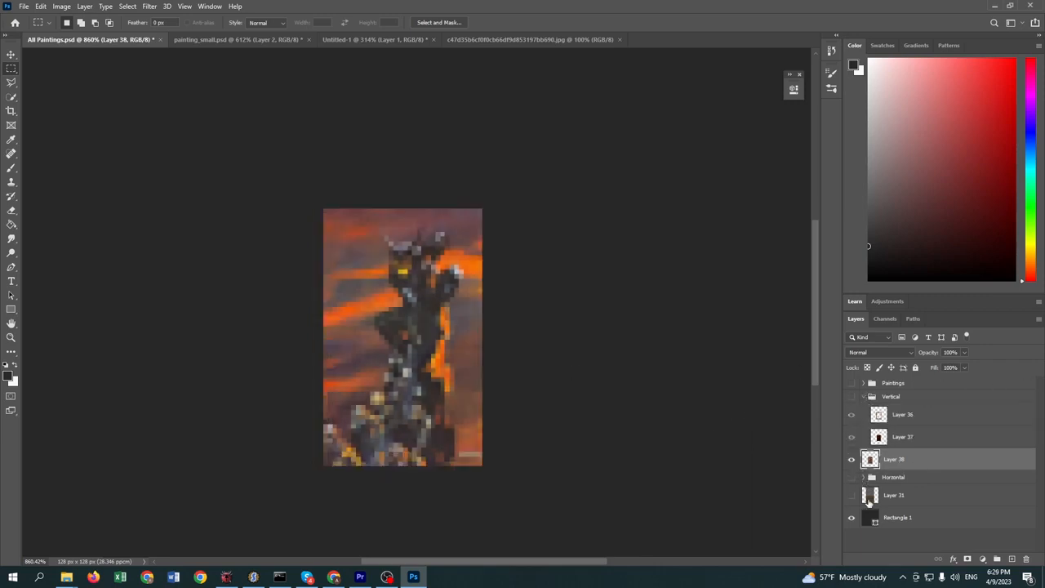
click(852, 460)
click(878, 397)
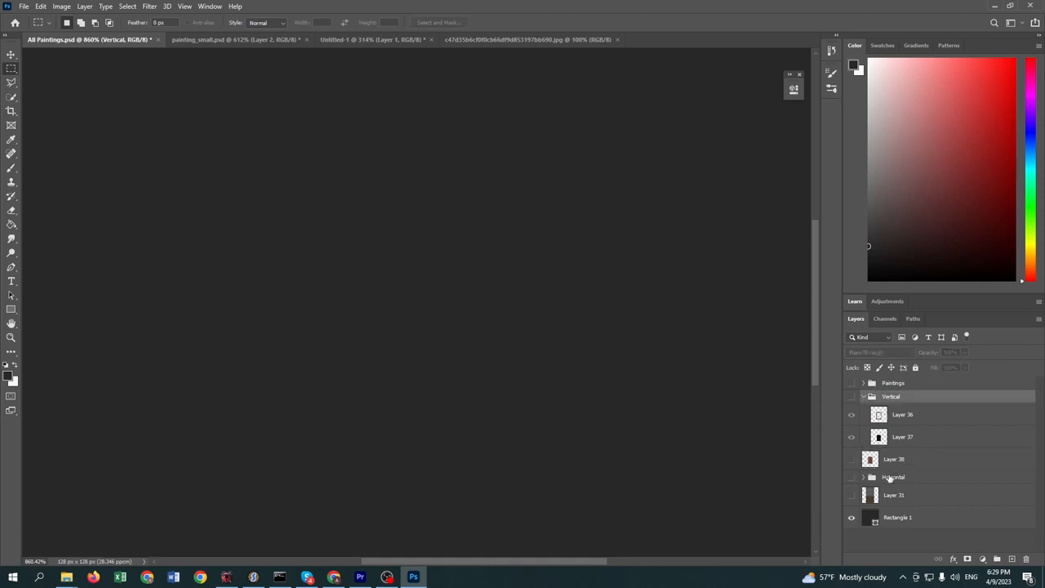
shift+click(889, 478)
key(Delete)
Show the Paintings group with its Vertical subgroup and expand both to list the finished portrait painting layers.
click(852, 383)
click(864, 383)
click(852, 398)
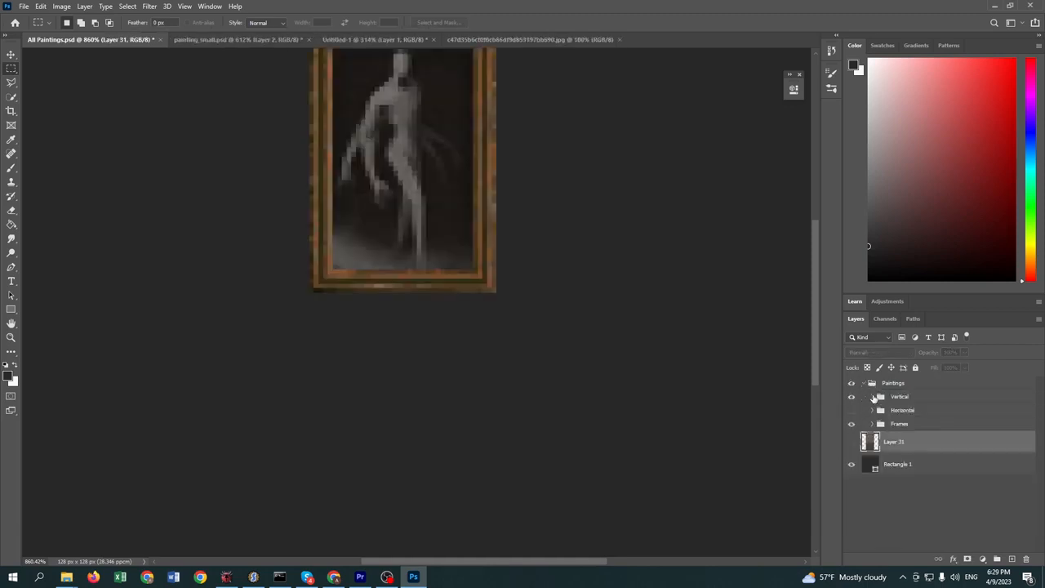
click(872, 397)
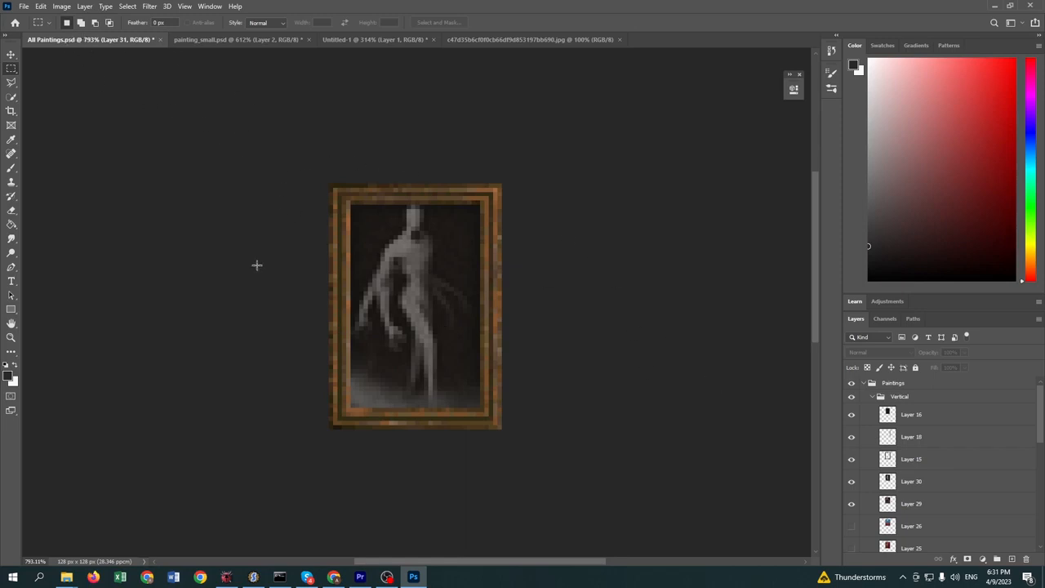
Examine frame designs 01, 02 and 03 in the Frames group with the Vertical paintings hidden.
click(877, 398)
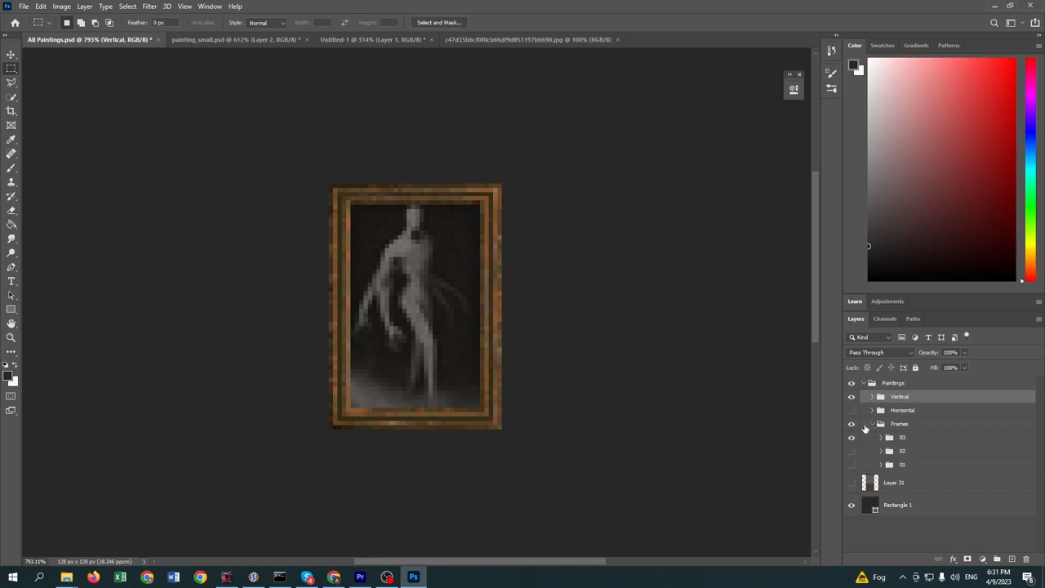
click(849, 463)
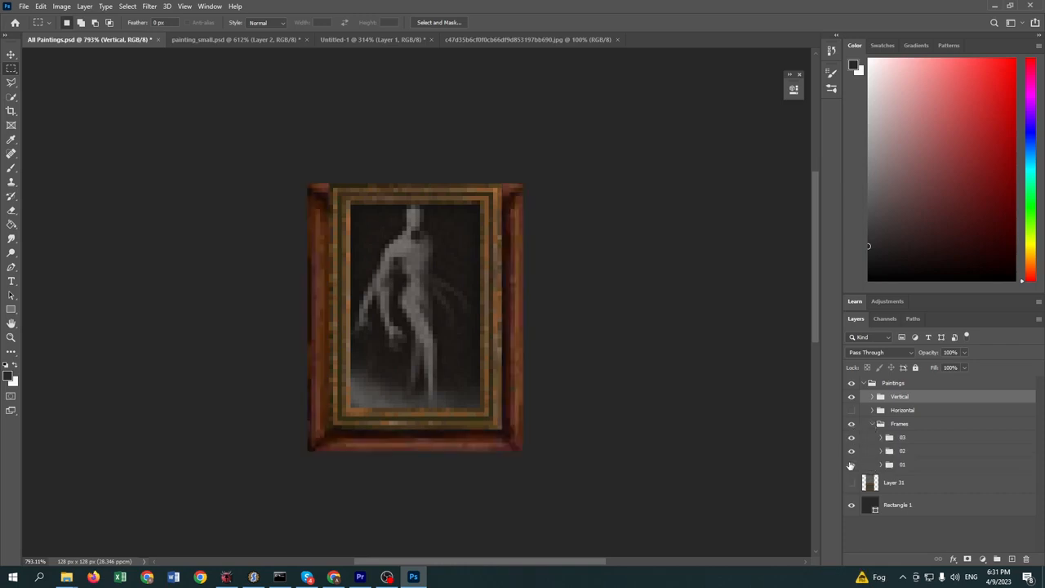
click(852, 397)
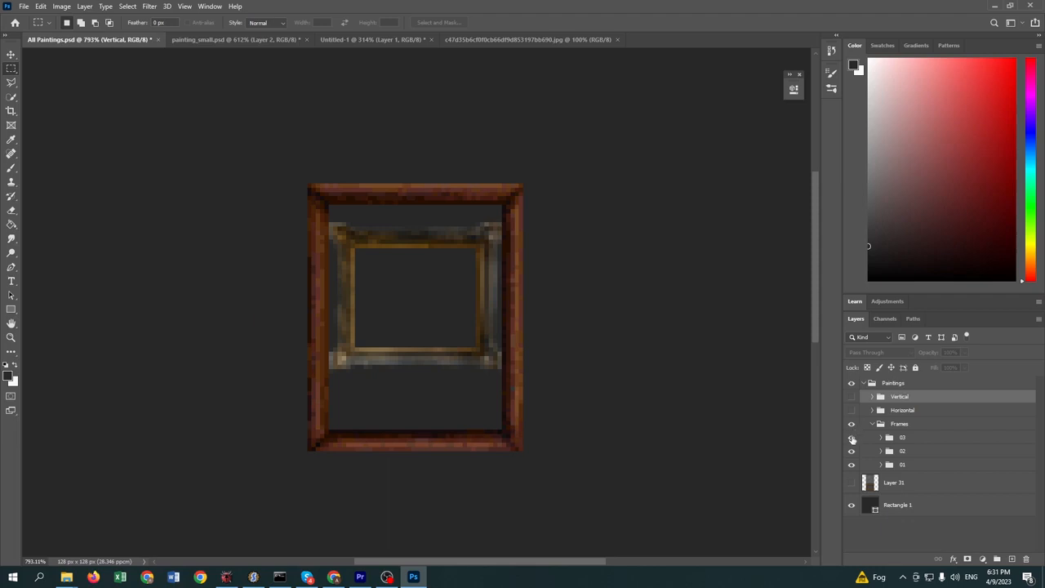
click(852, 465)
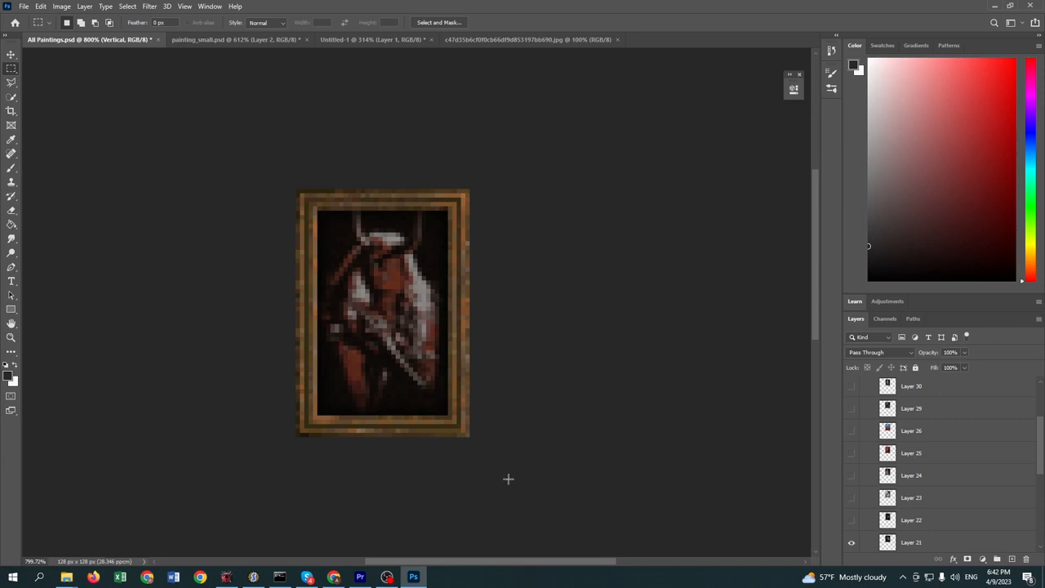
Save the framed portrait painting as a PNG file named HP010001.
click(25, 7)
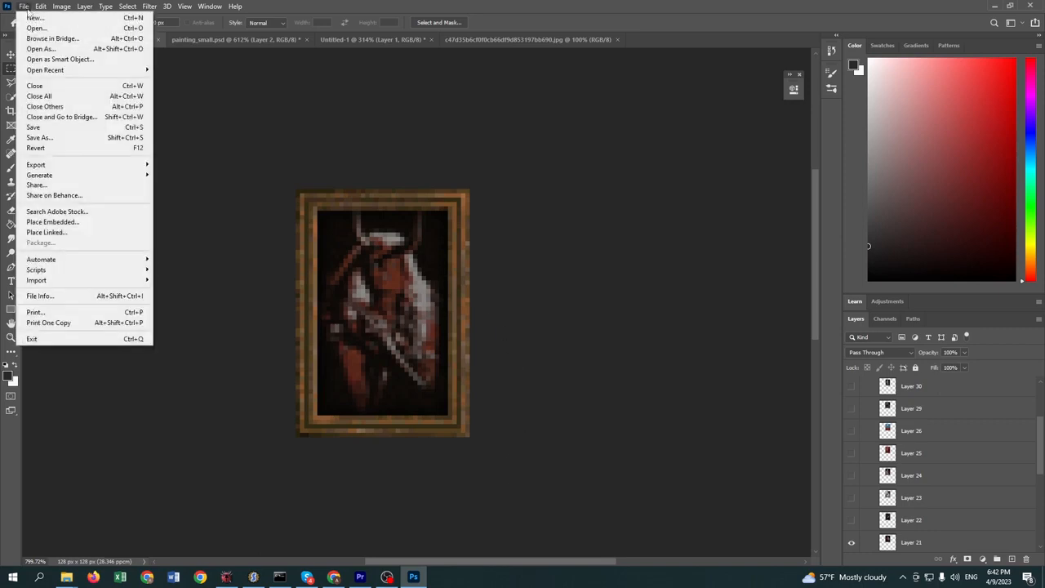
click(41, 138)
click(233, 439)
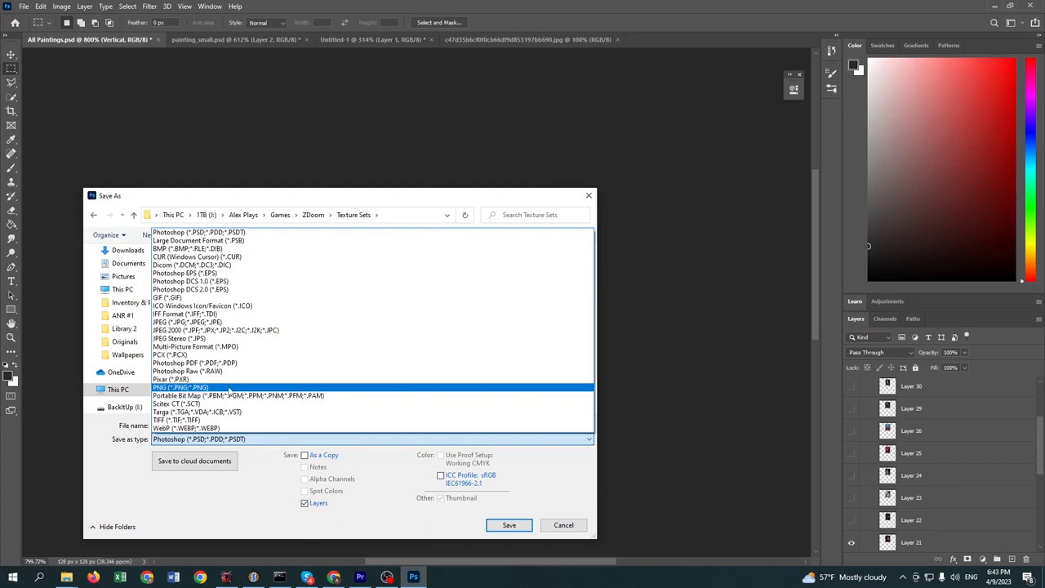
click(228, 388)
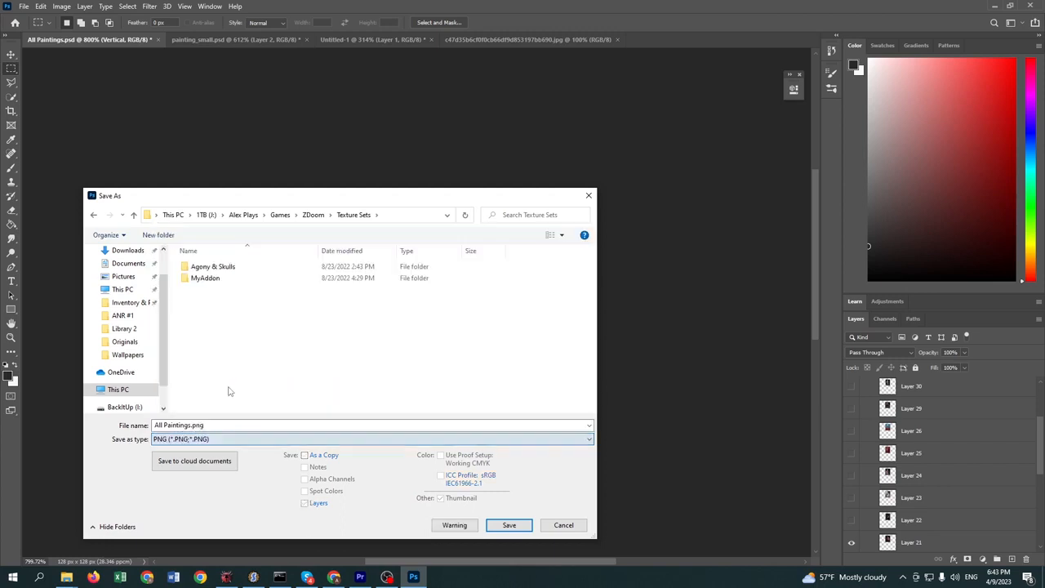
click(192, 424)
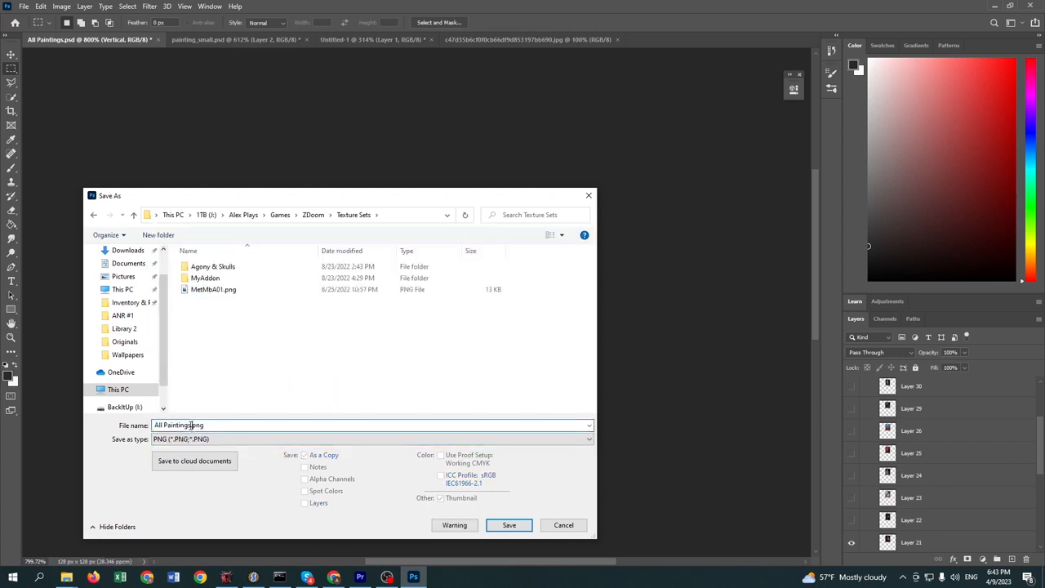
drag(191, 424, 148, 422)
text(HP010001)
key(shift+Left)
key(shift+Left)
key(shift+Left)
key(shift+Left)
key(Left)
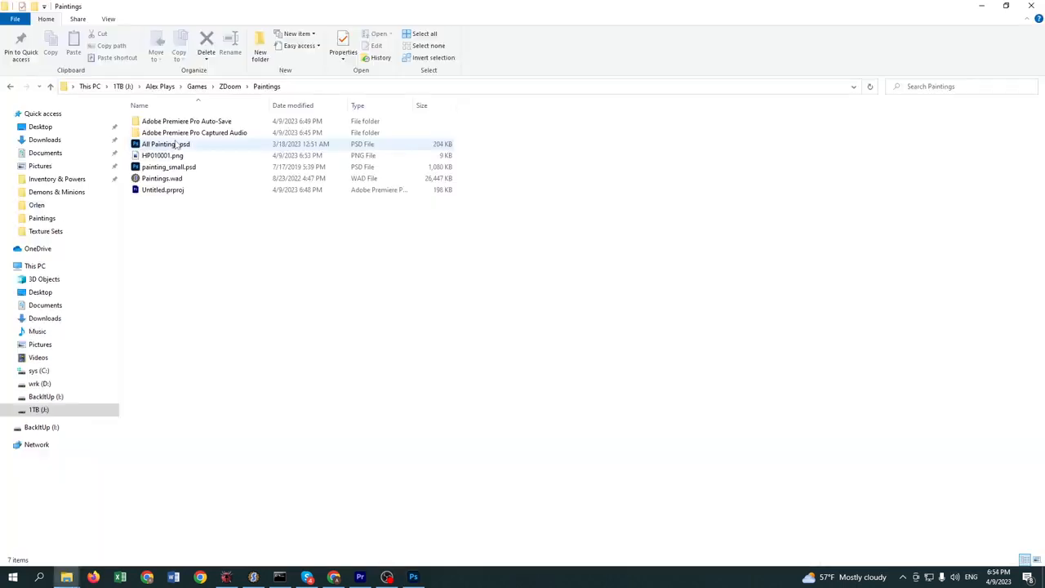
Import HP010001.png from the Paintings folder into Paintings.wad in SLADE, between the TX_START and TX_END markers.
drag(162, 155, 251, 580)
drag(254, 577, 187, 158)
click(182, 168)
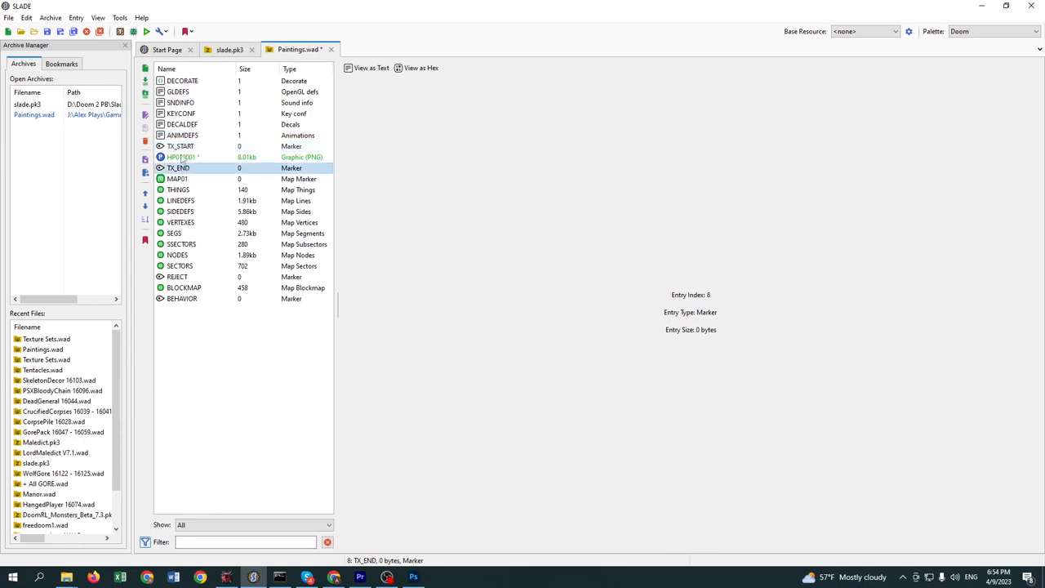
ctrl+click(182, 147)
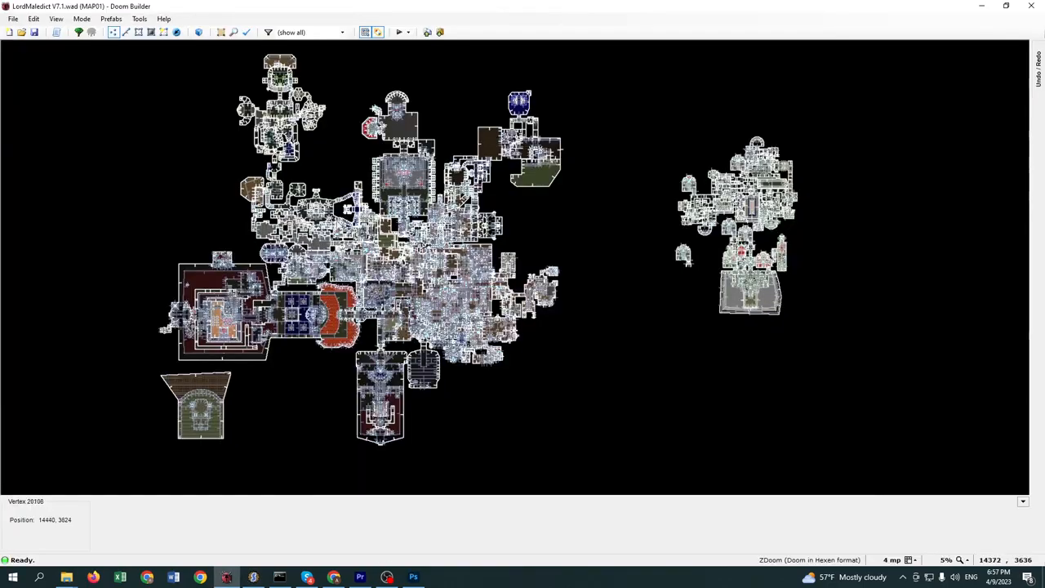
In Doom Builder, locate the wood-floored room with the red pentagram on MAP01 and switch to Linedefs mode.
scroll(338, 238, up, 8)
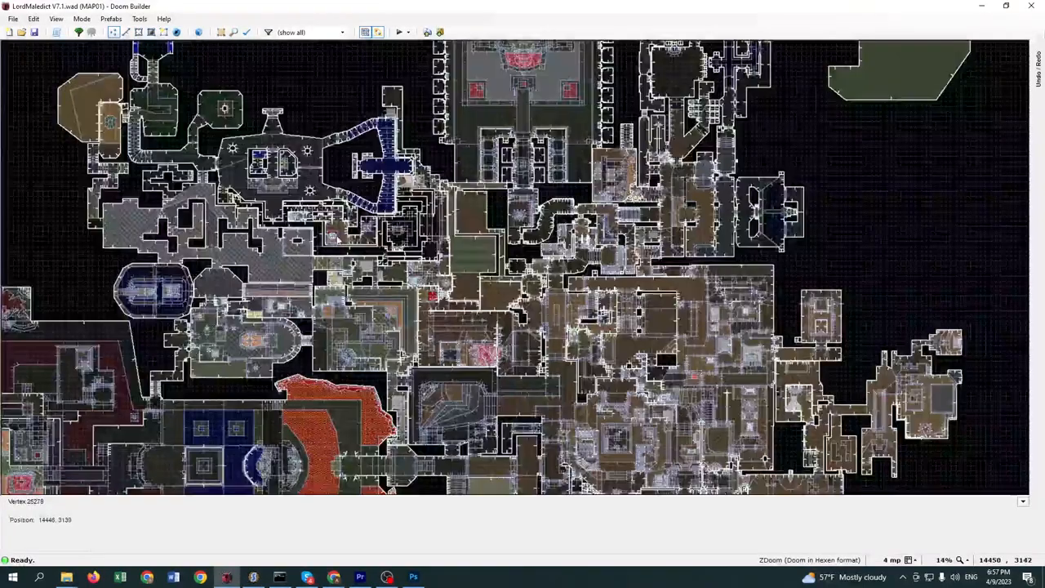
scroll(336, 241, up, 12)
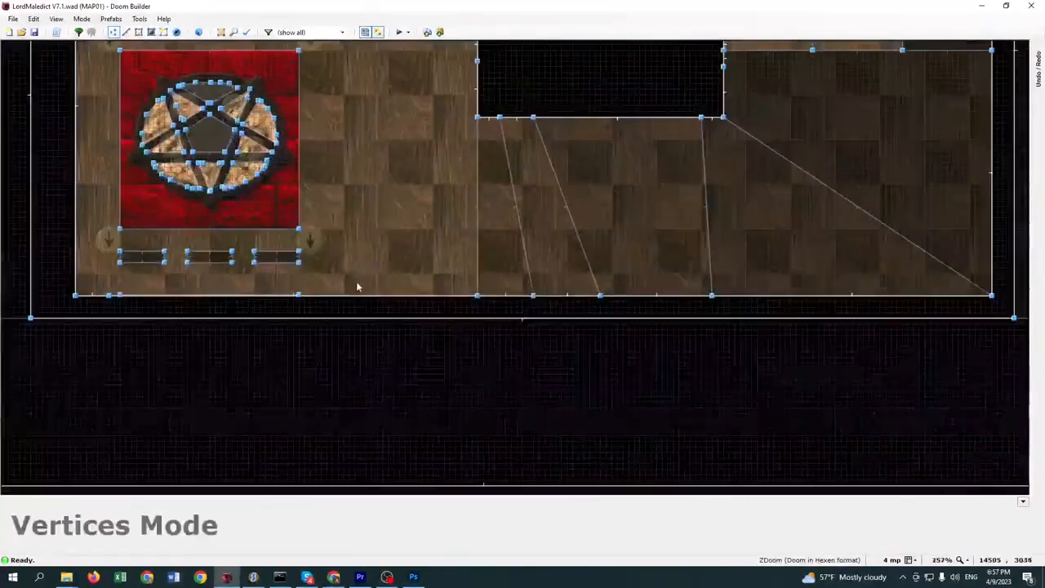
click(126, 32)
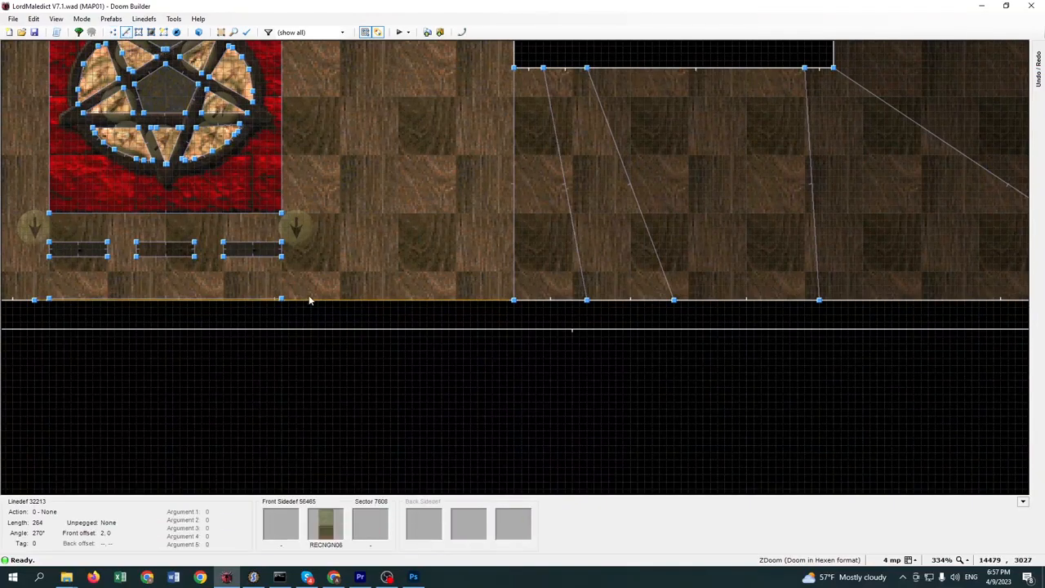
scroll(302, 292, down, 4)
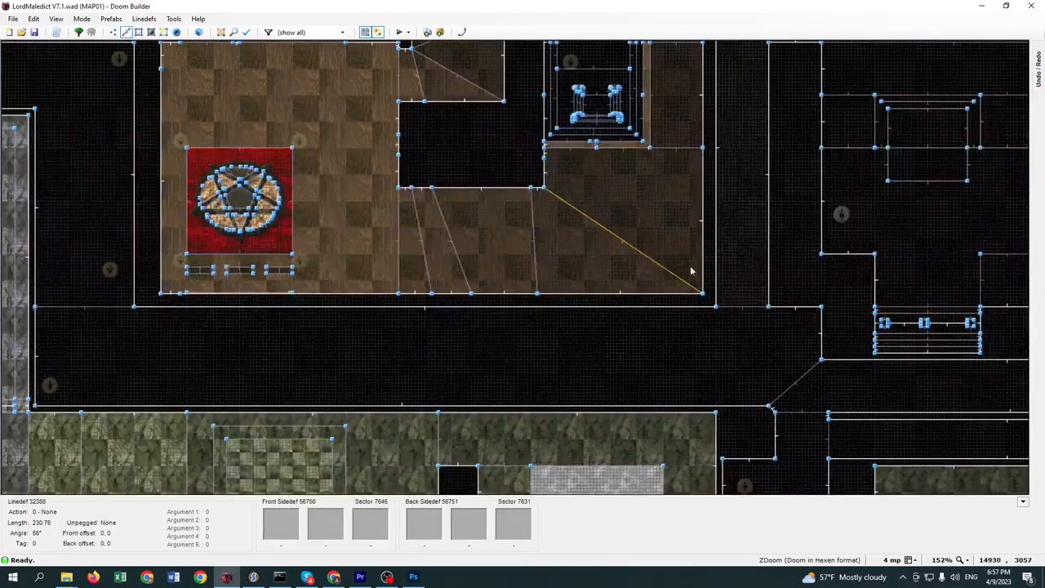
scroll(698, 271, up, 3)
scroll(702, 271, up, 2)
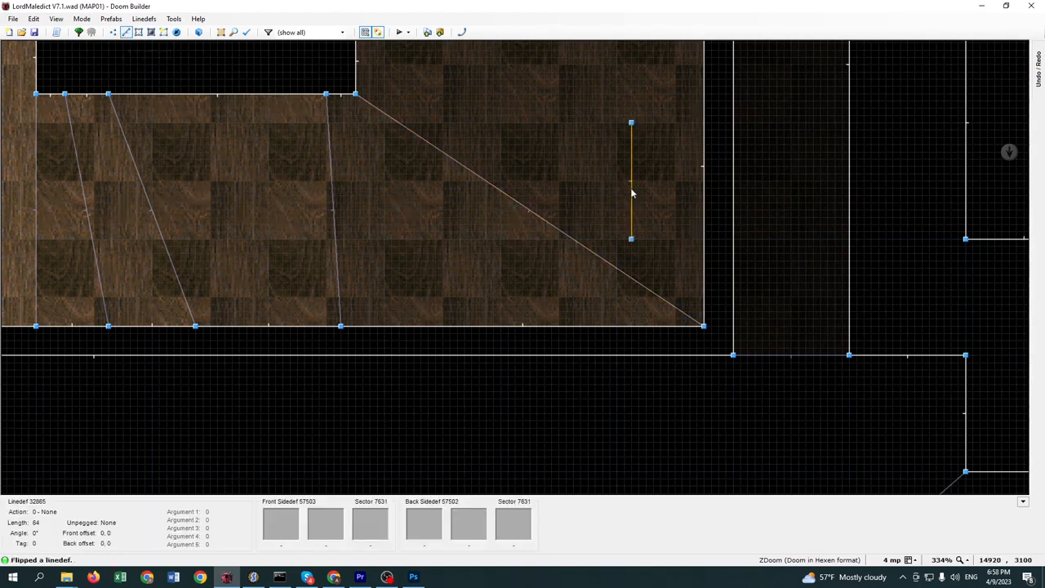
Assign HP010001 as the front side's middle texture on the free-standing linedef near the room's wall.
key(l)
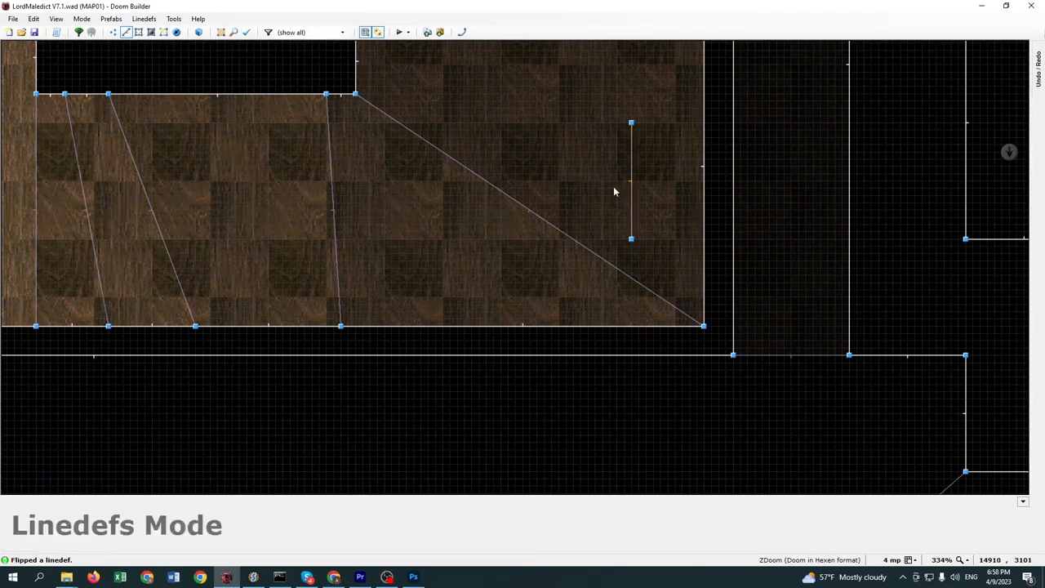
right_click(615, 192)
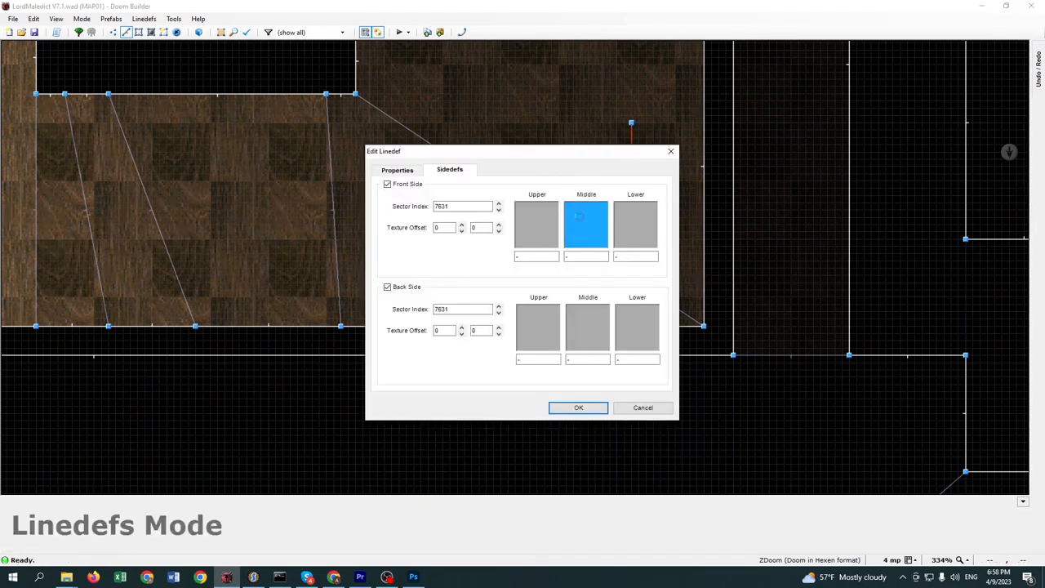
click(577, 217)
click(655, 447)
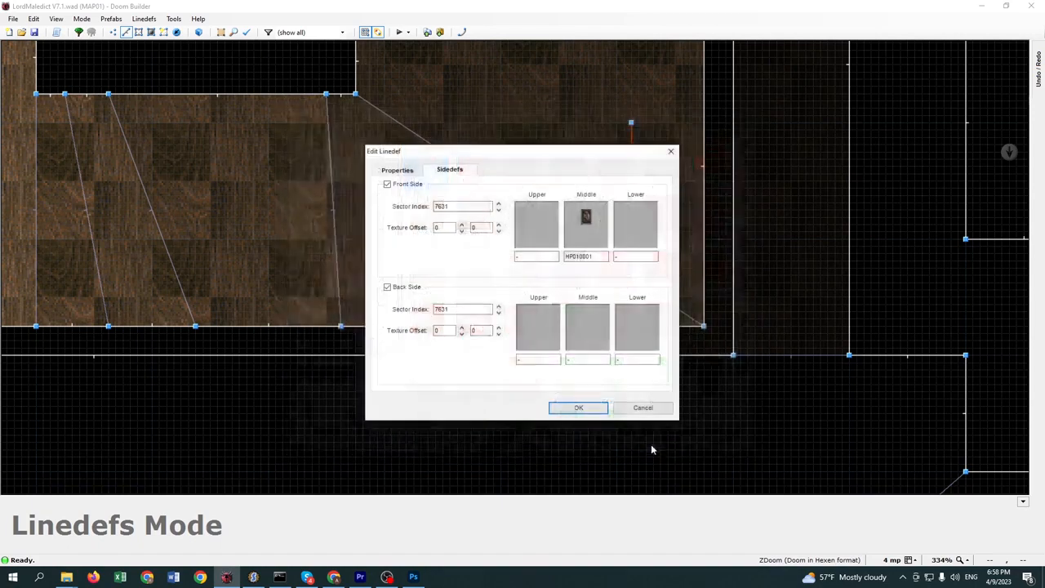
click(578, 408)
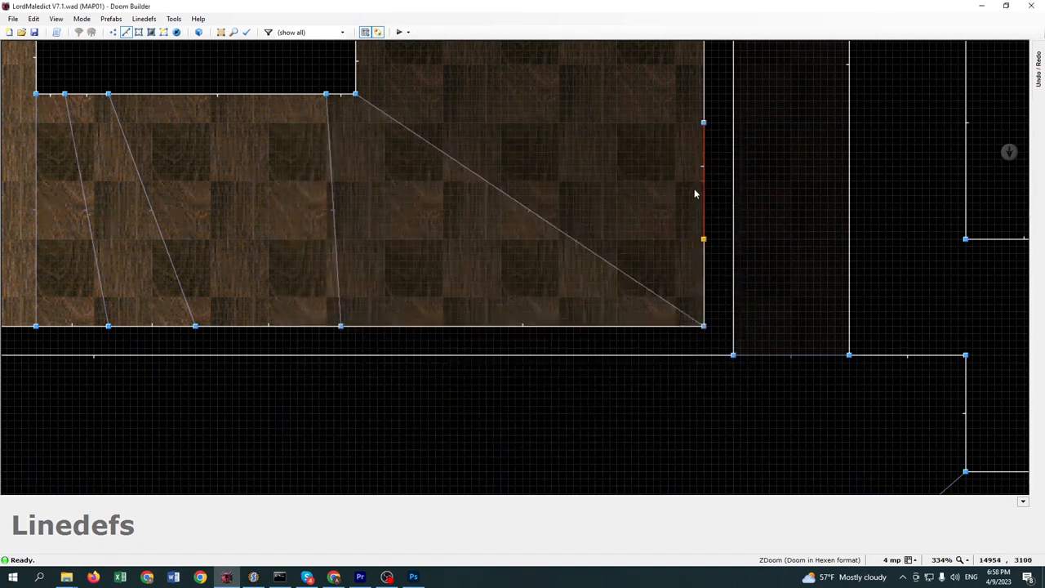
Set the grid size to 1 mappixel and move the painting linedef to one unit off the wall.
scroll(691, 192, up, 6)
key(g)
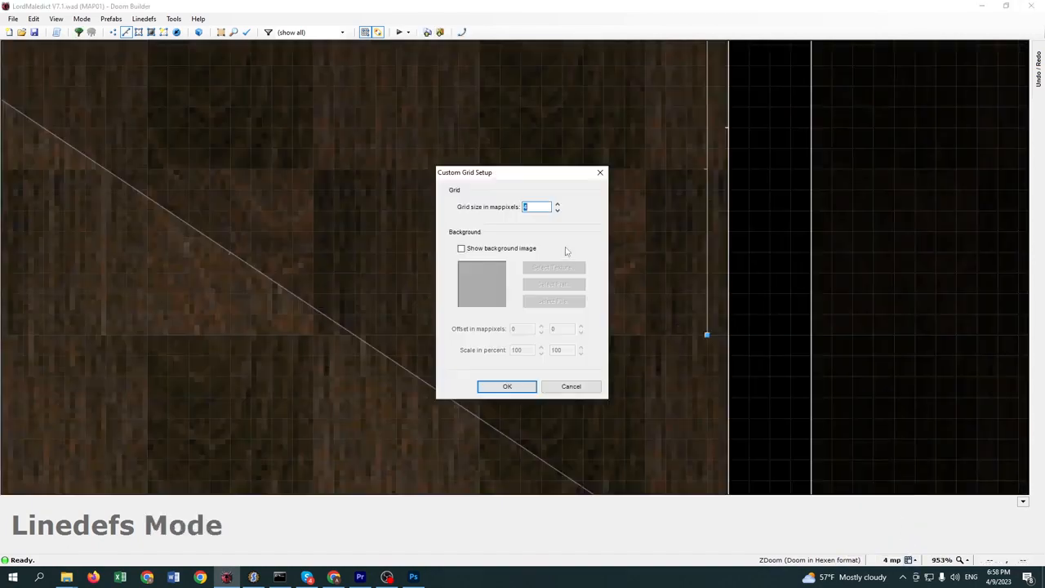
text(1)
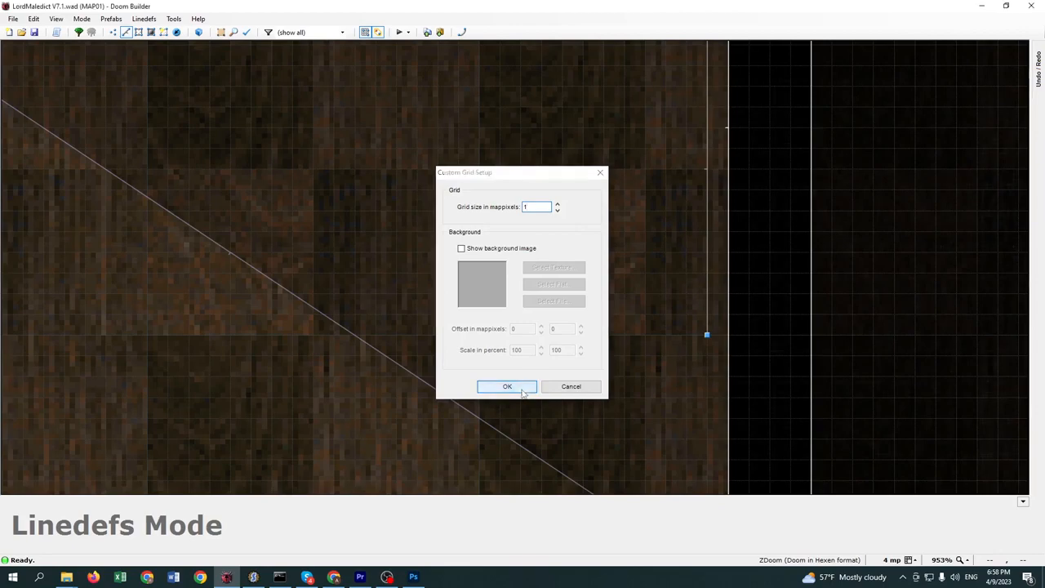
click(520, 387)
scroll(690, 362, up, 4)
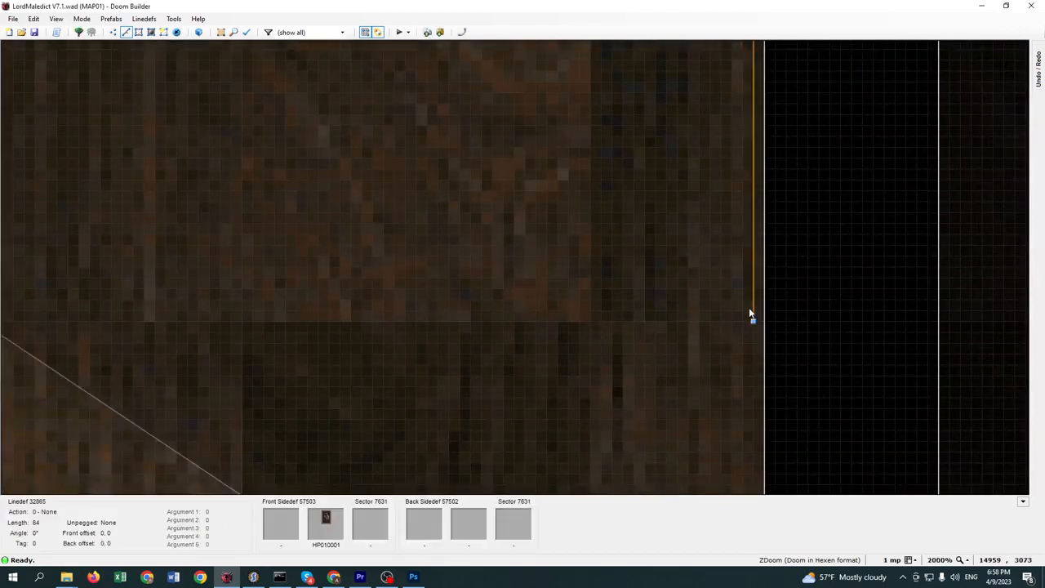
scroll(749, 315, down, 7)
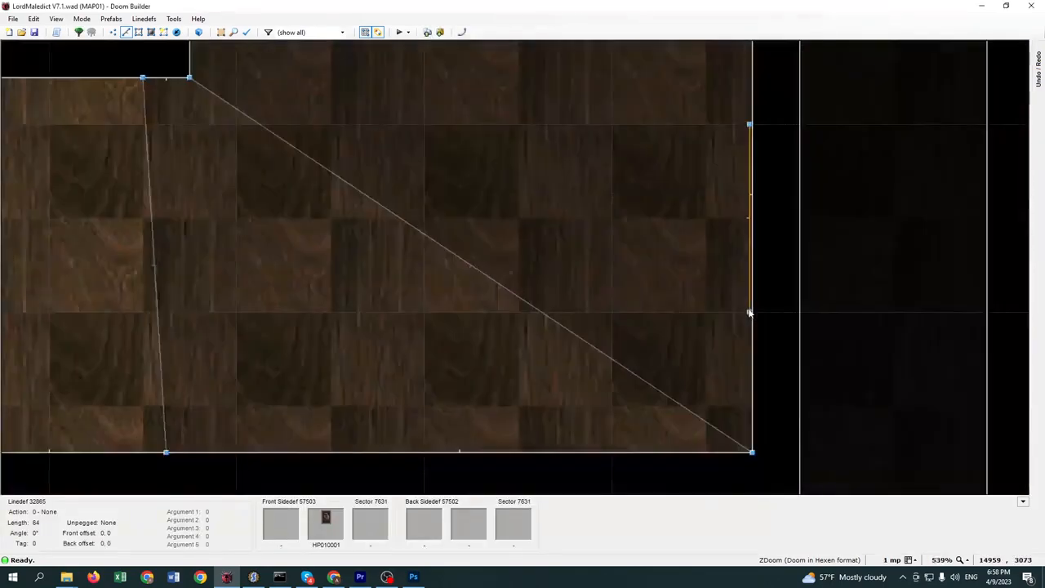
Place a thing facing the painting's wall in Things mode and launch a test of the map.
key(t)
key(w)
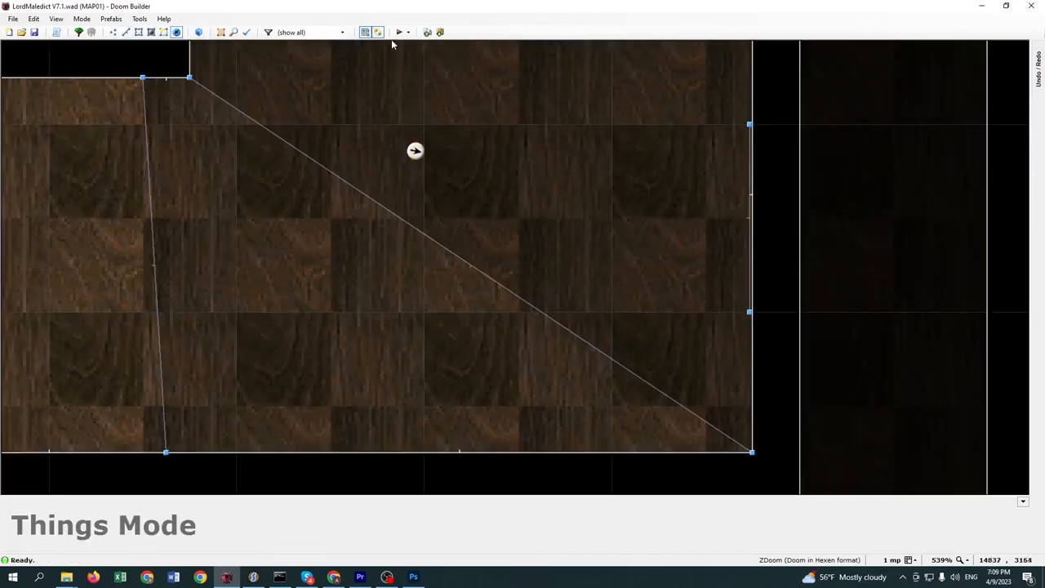
click(398, 31)
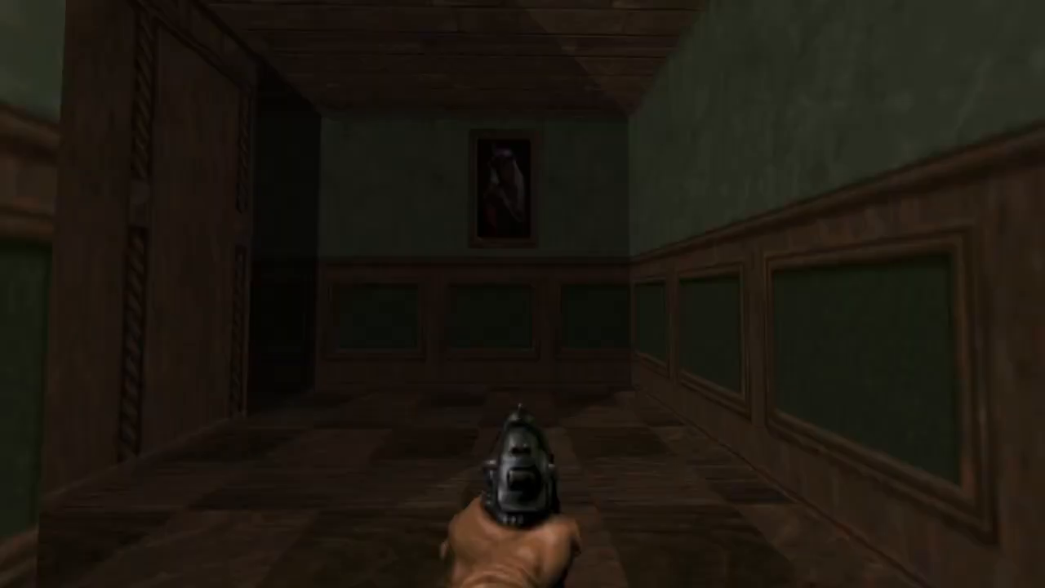
key(w)
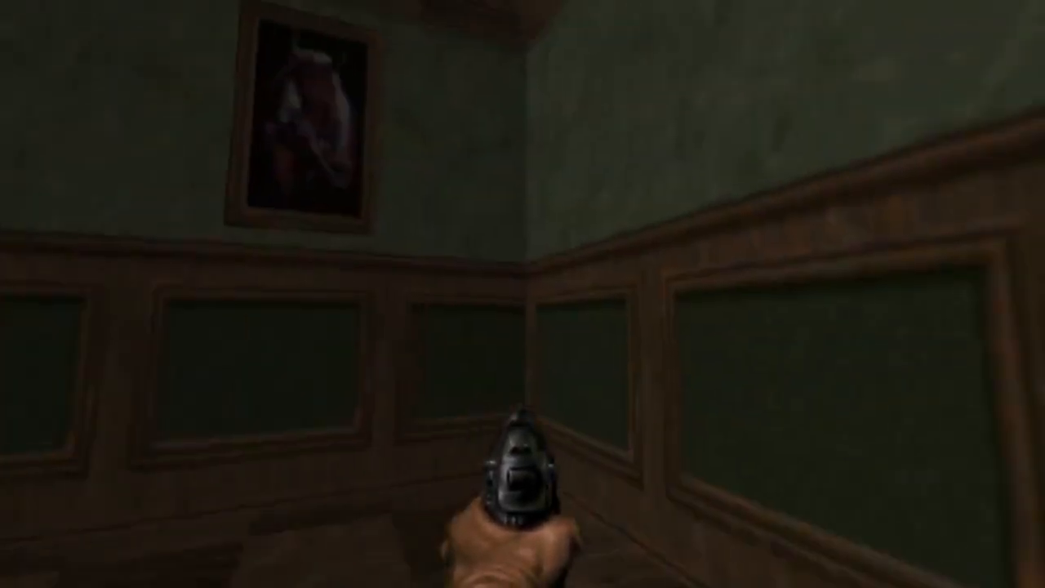
key(w)
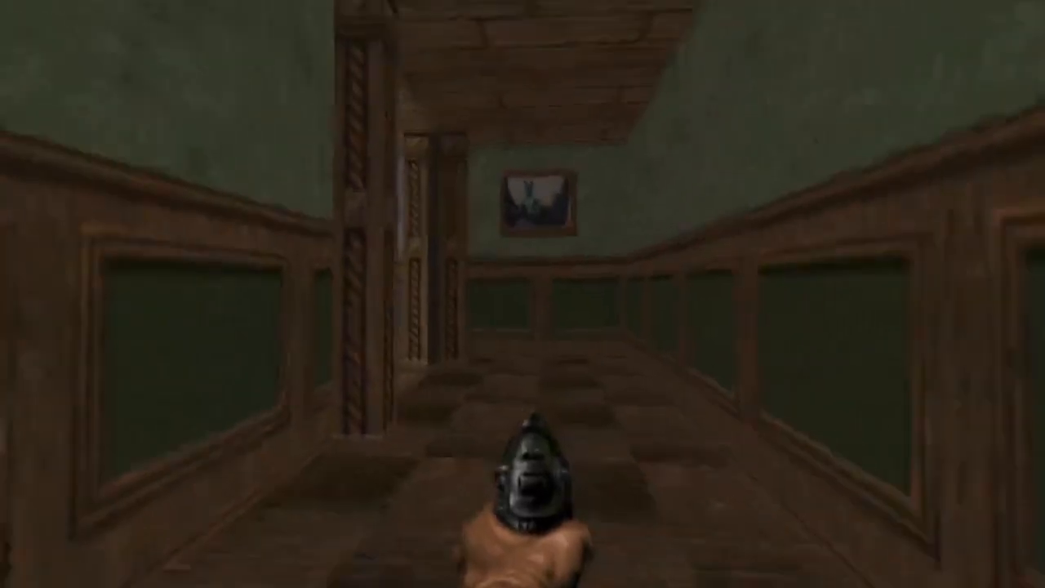
key(w)
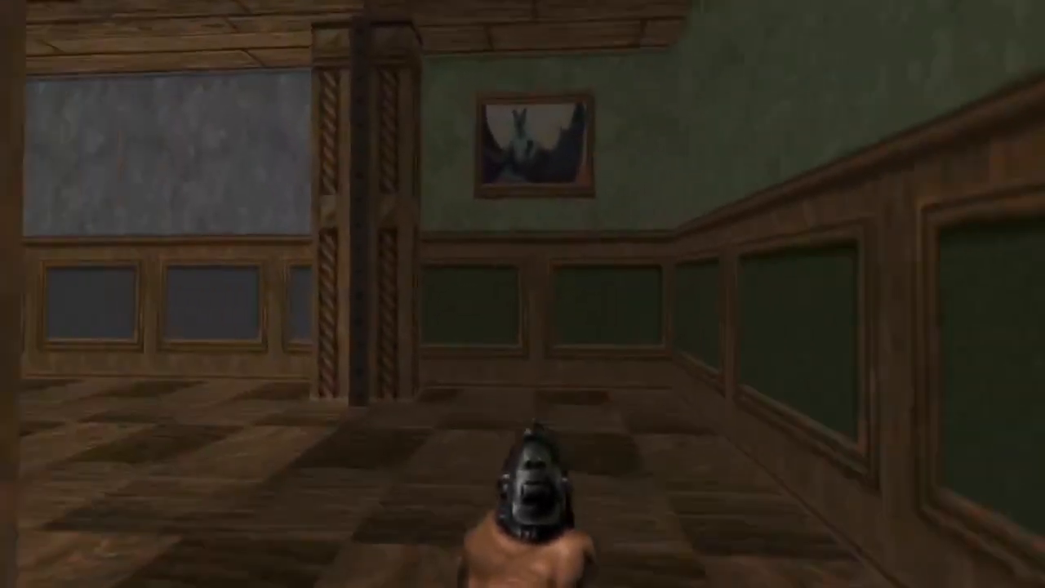
key(w)
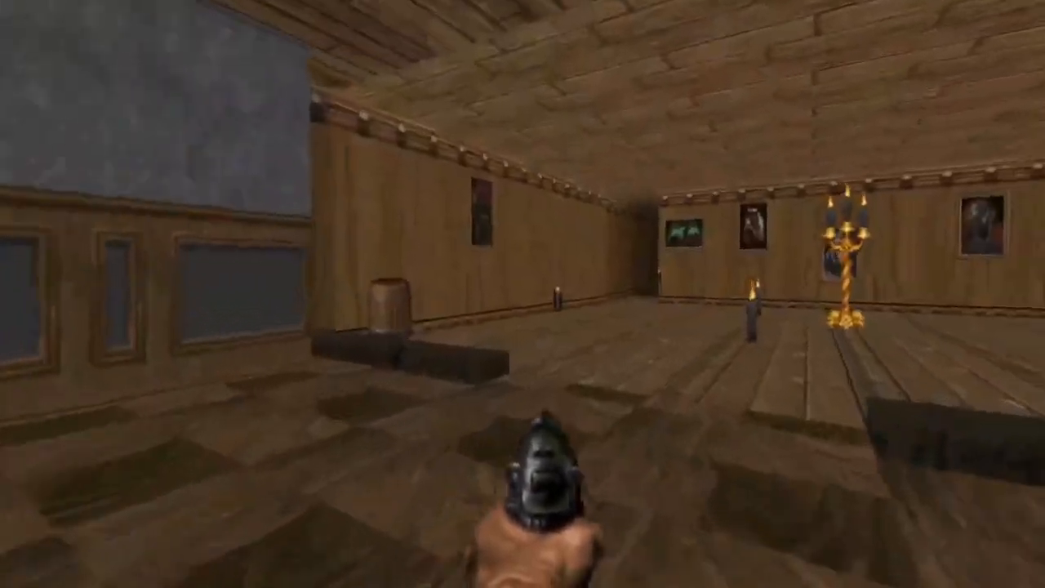
key(w)
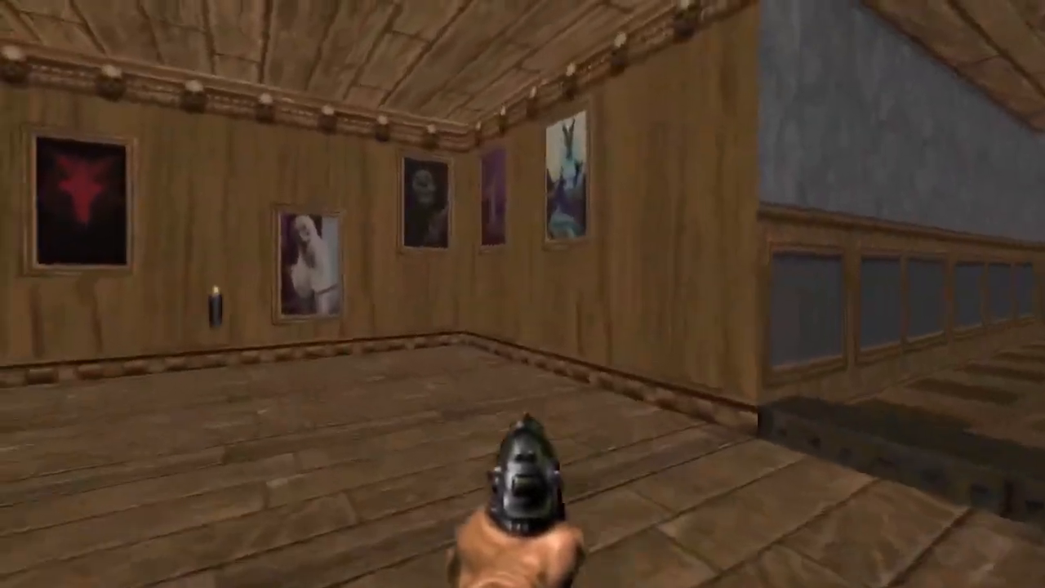
key(w)
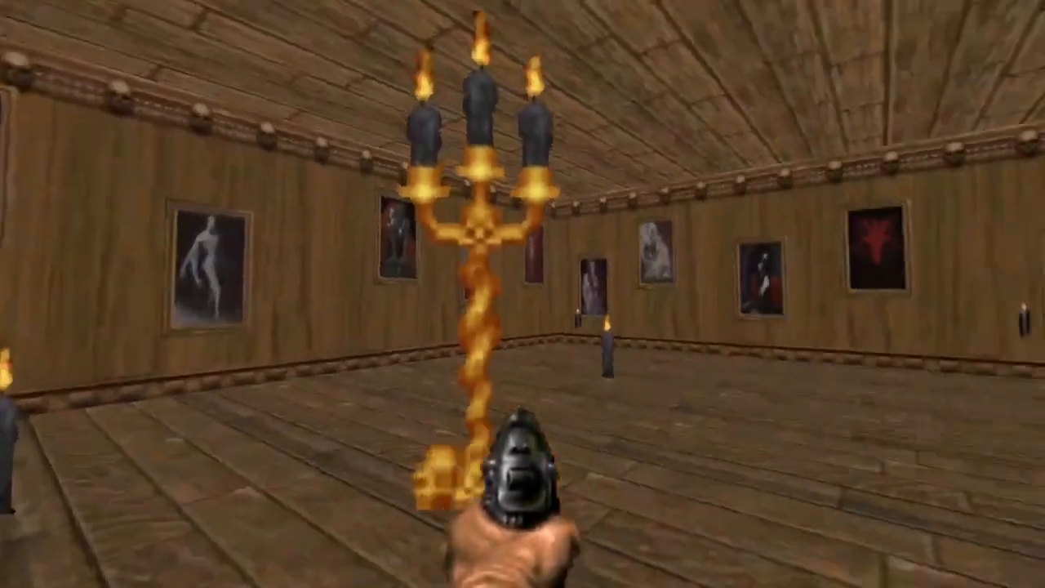
key(s)
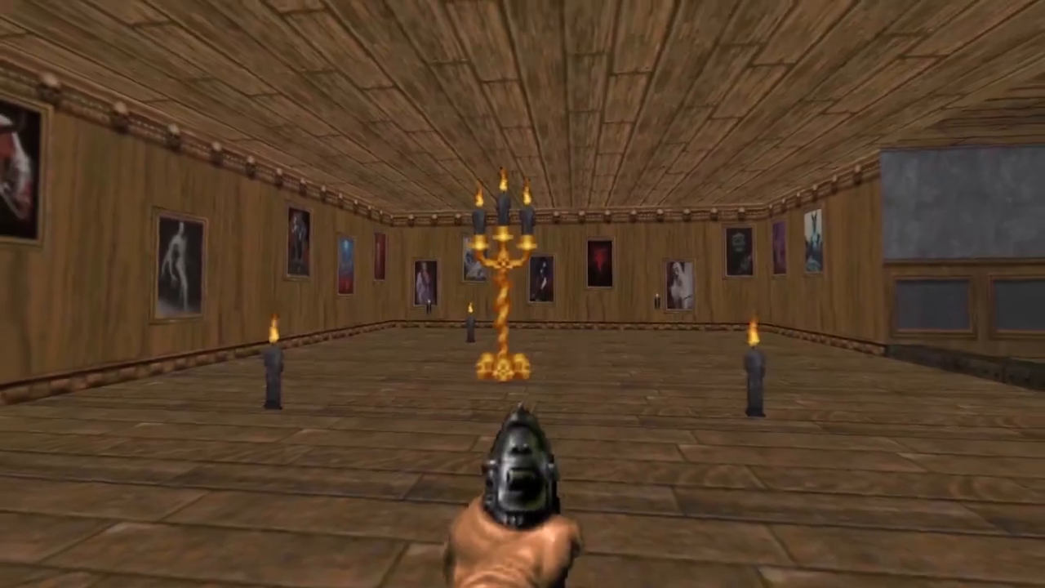
key(d)
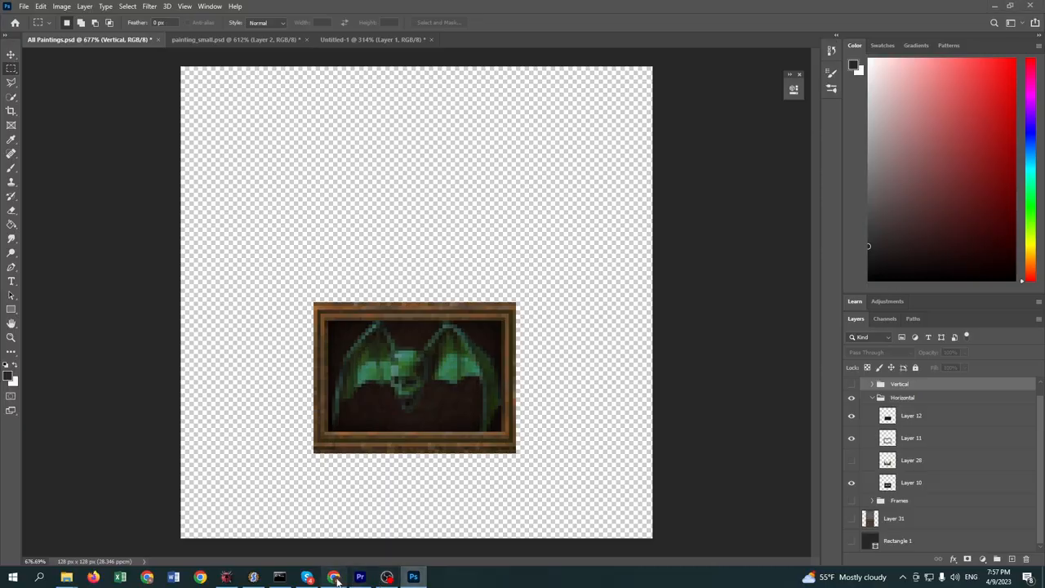
Switch to Chrome and bring up the Canva home page as an alternative image editor.
click(334, 577)
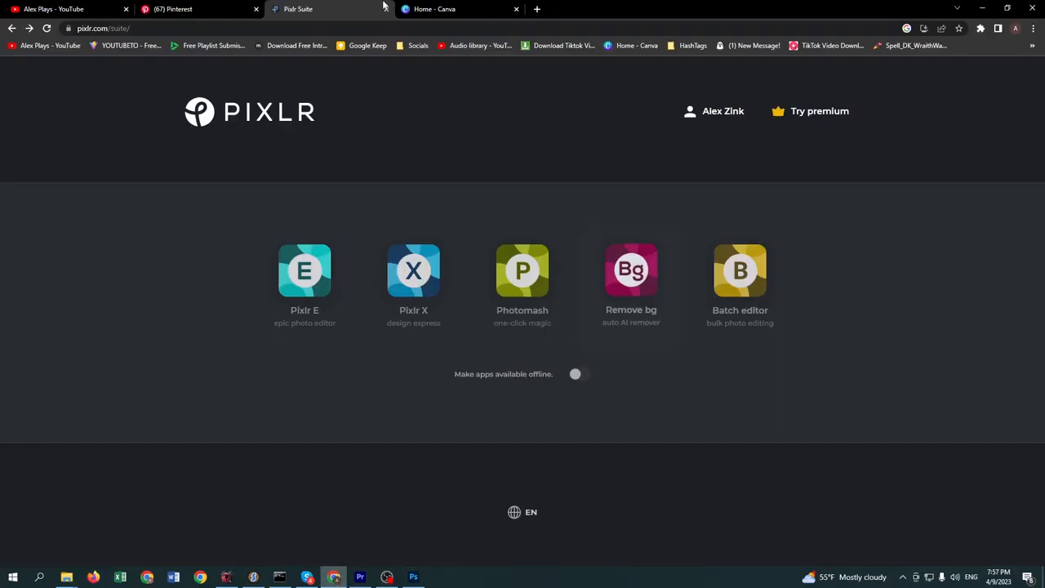
click(433, 9)
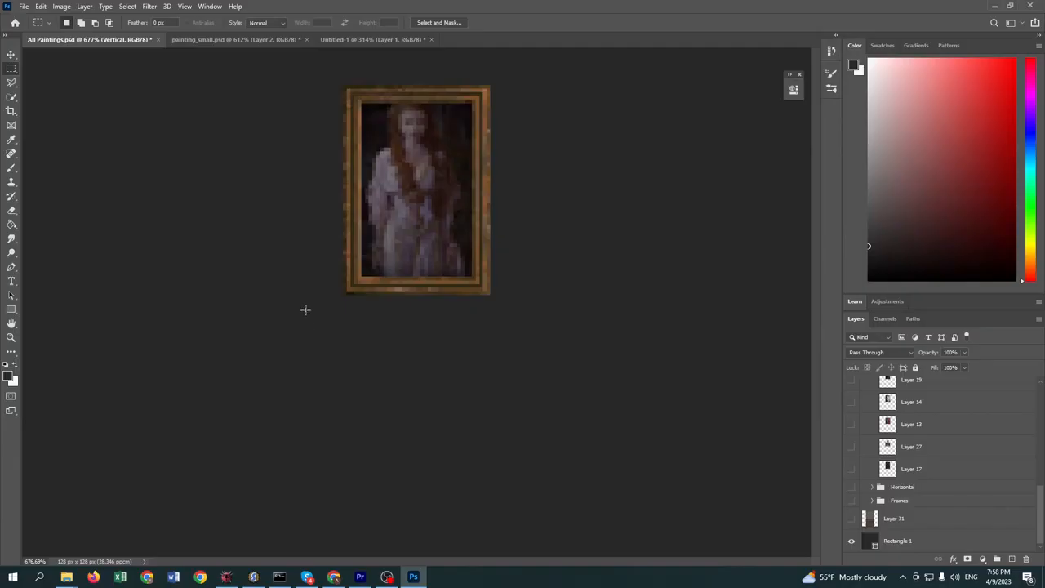